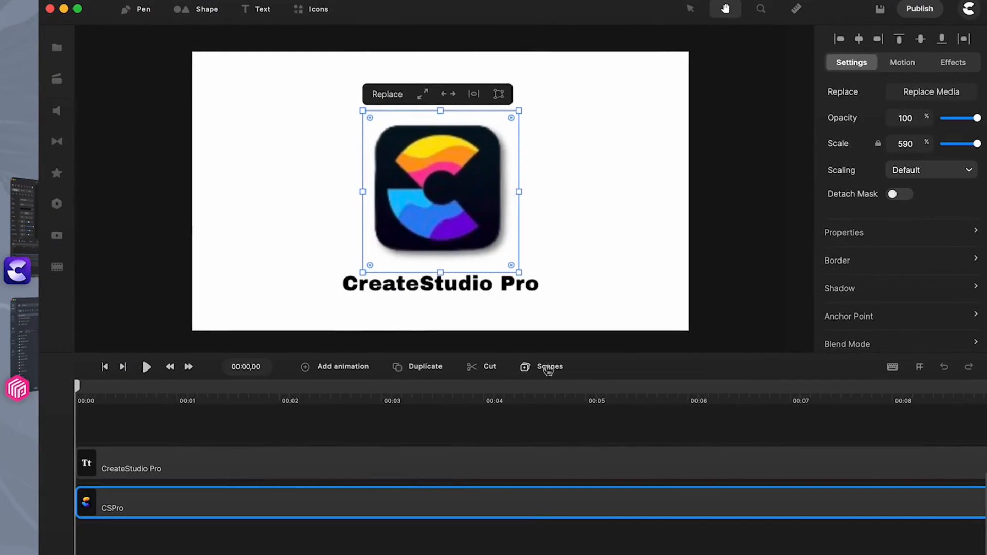
# Look through the scene library and its categories, then close it without downloading anything
pyautogui.click(548, 369)
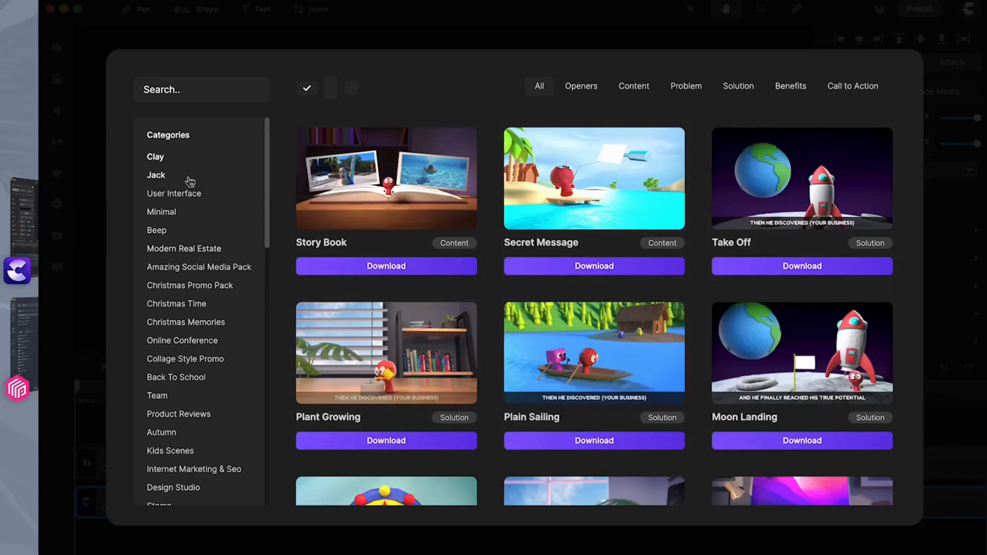
pyautogui.scroll(-5, 189, 182)
pyautogui.scroll(5, 190, 183)
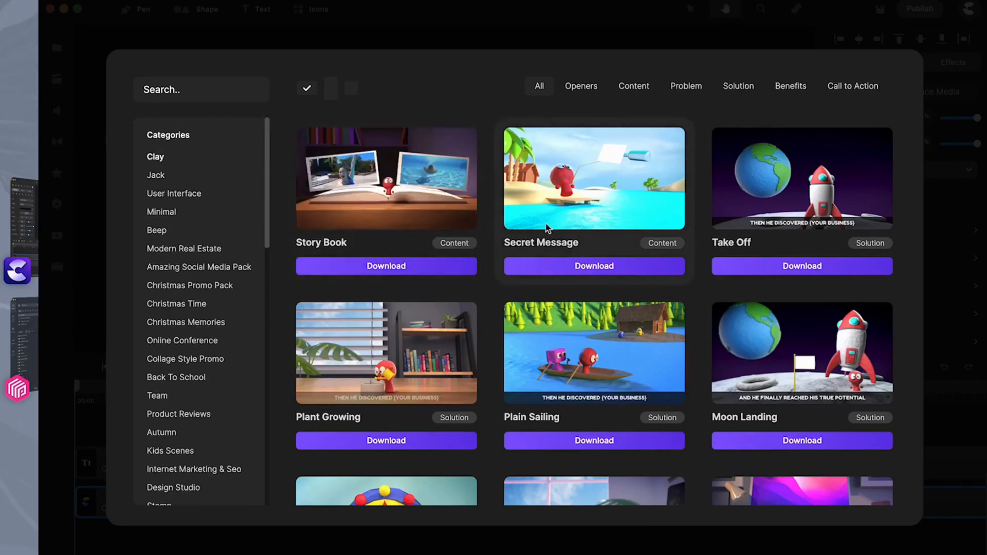
pyautogui.click(946, 147)
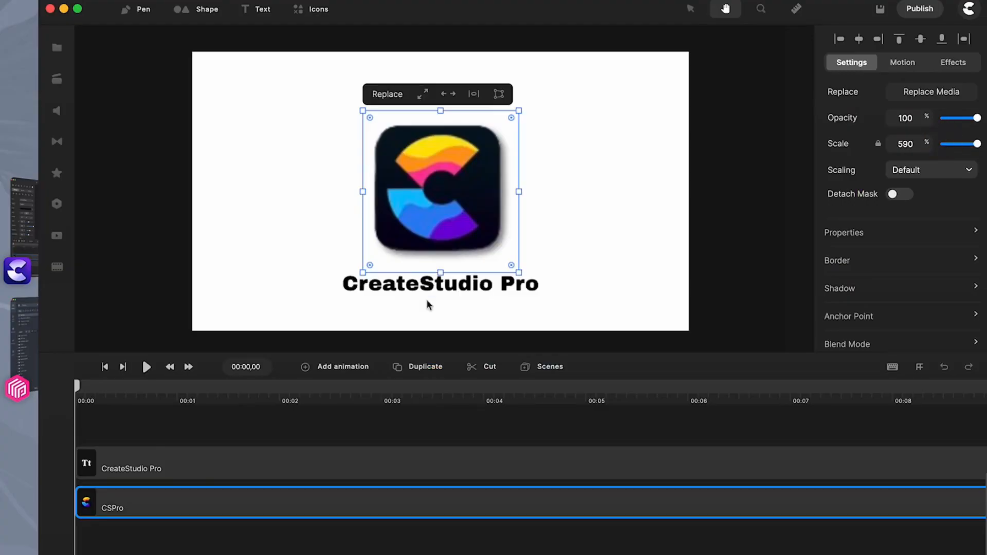
pyautogui.click(544, 367)
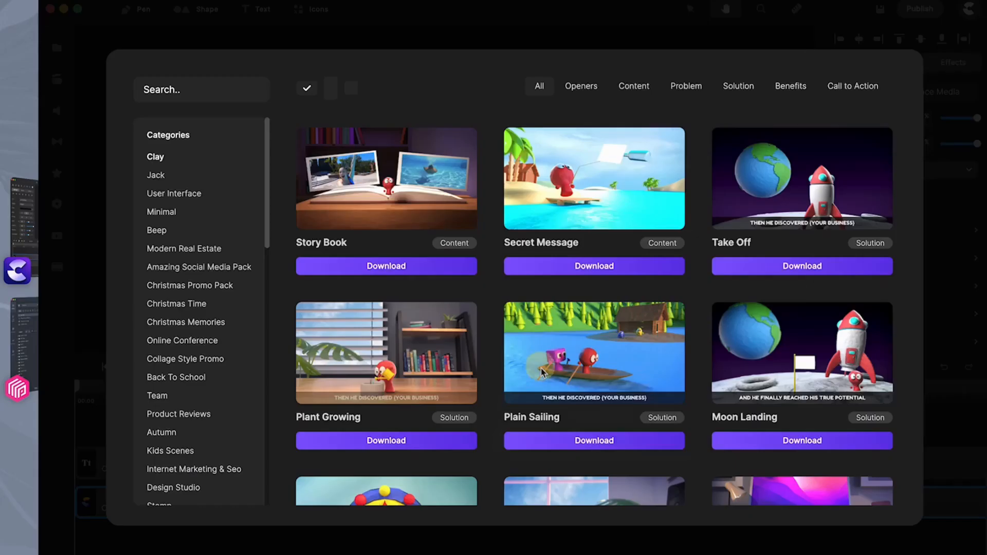
pyautogui.click(950, 213)
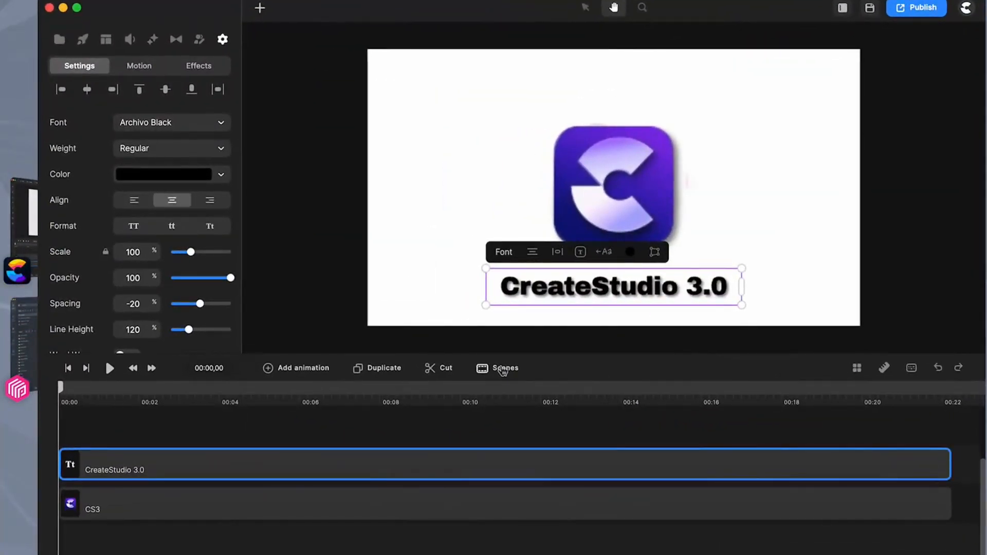
# In CreateStudio 3.0, download the Story Book scene from the Clay category and add it to the project scenes
pyautogui.click(503, 369)
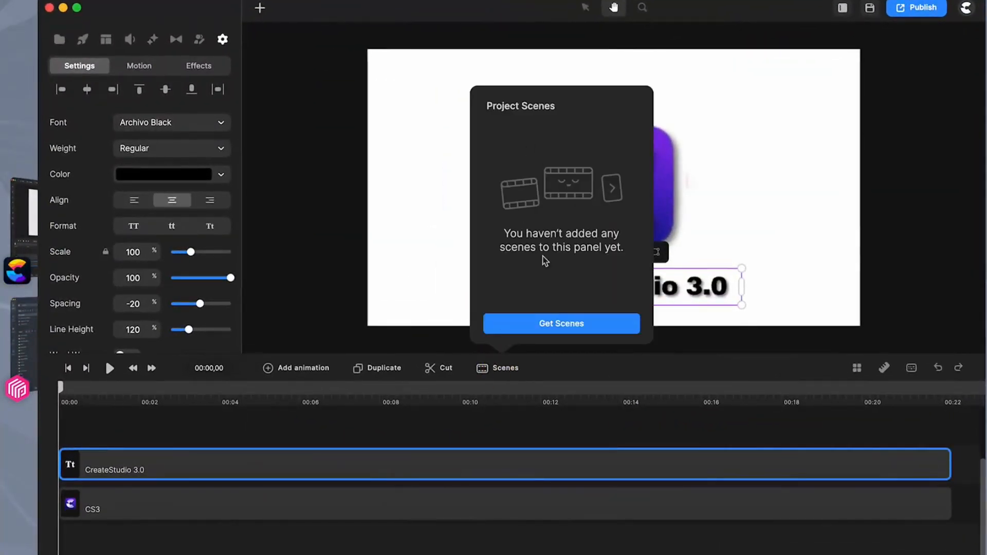
pyautogui.click(559, 324)
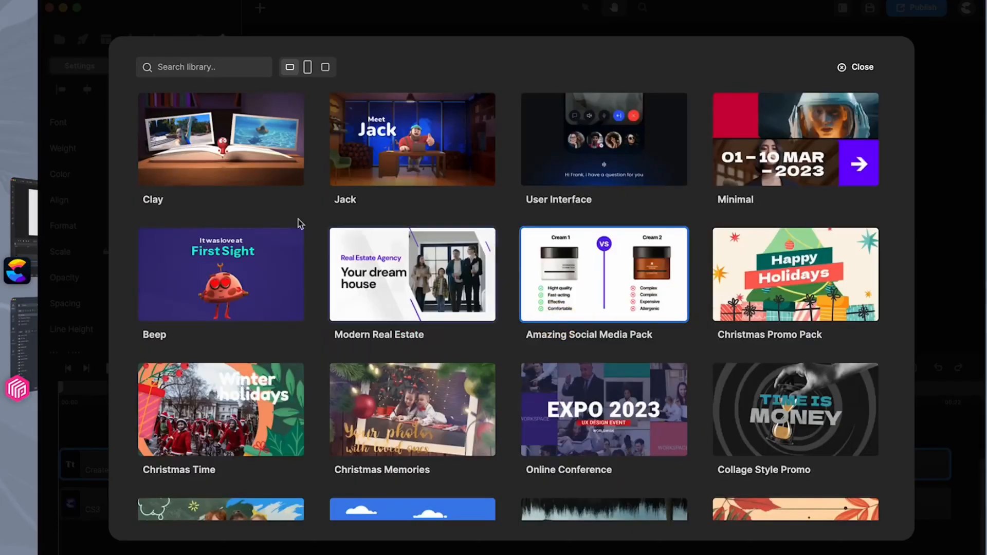
pyautogui.click(184, 133)
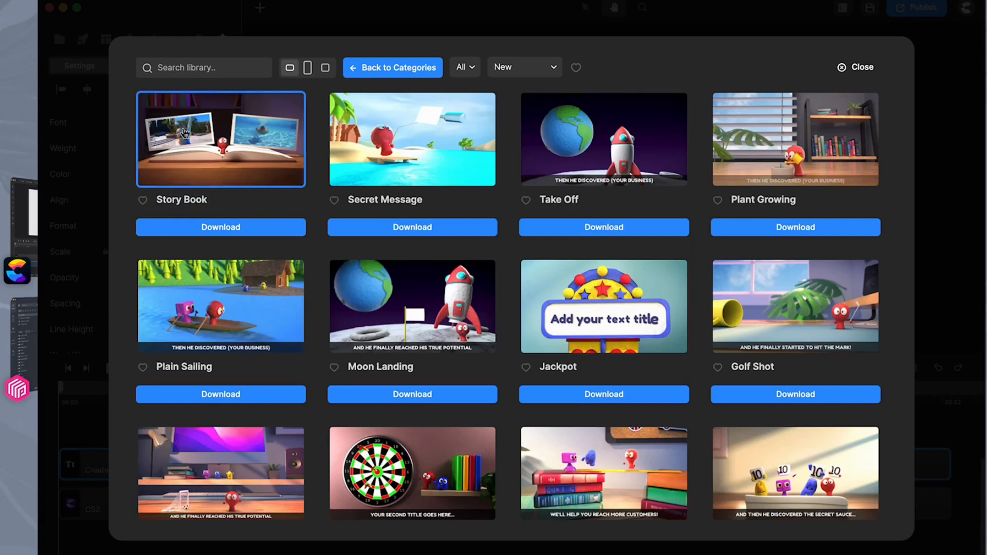
pyautogui.click(204, 230)
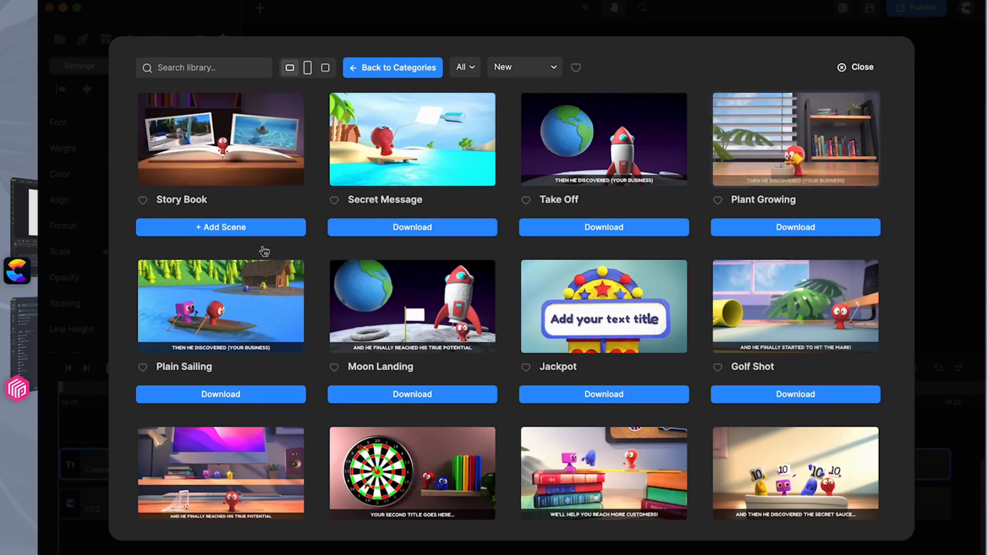
pyautogui.click(212, 229)
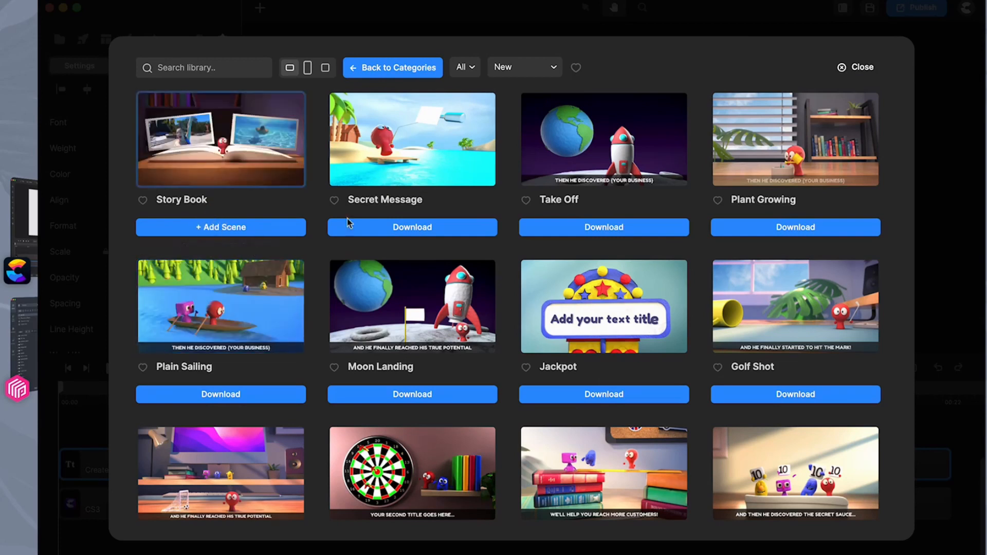
pyautogui.click(934, 138)
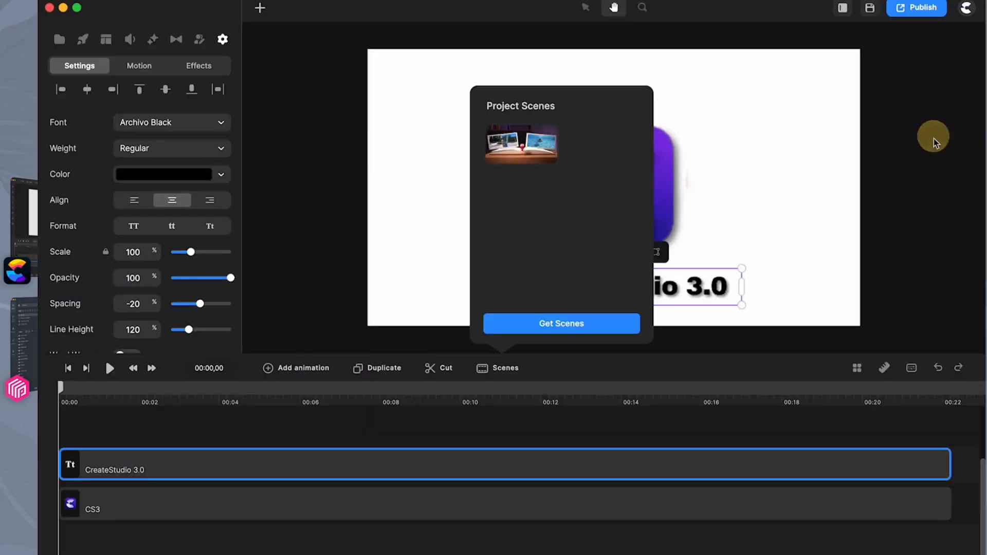
# Place the Story Book scene on its own timeline track above the title text, starting at about 3.4 seconds
pyautogui.click(517, 147)
pyautogui.moveTo(517, 147); pyautogui.dragTo(94, 428)
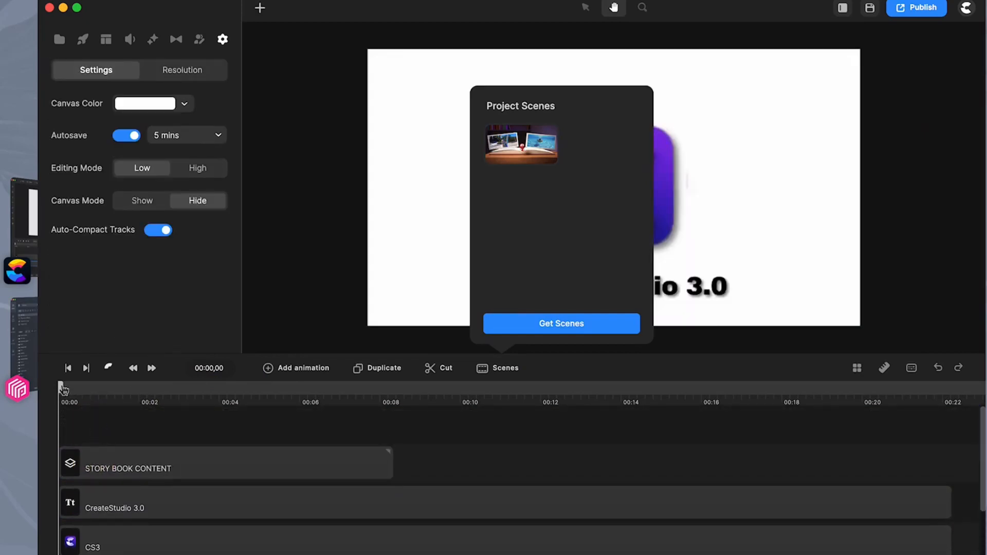
pyautogui.moveTo(61, 389); pyautogui.dragTo(46, 429)
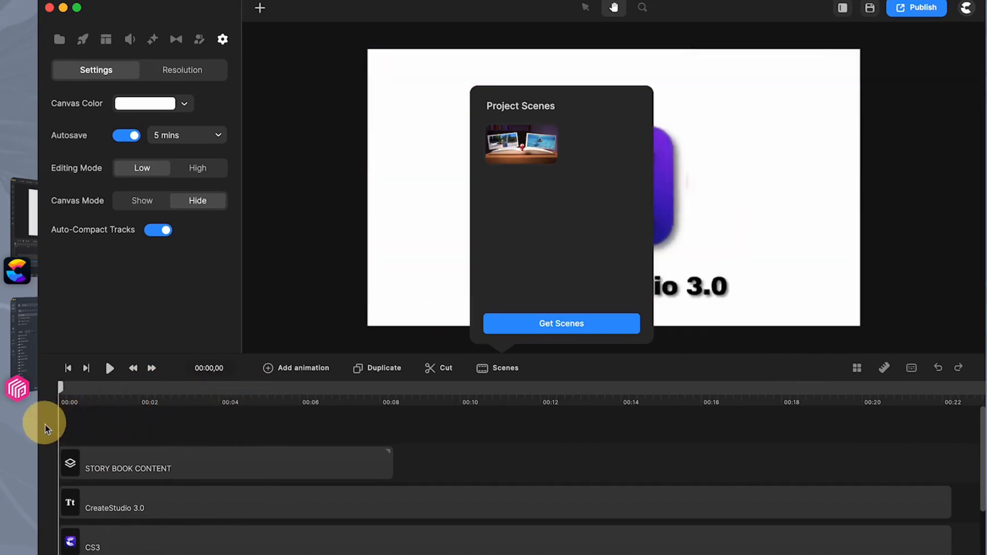
pyautogui.click(580, 435)
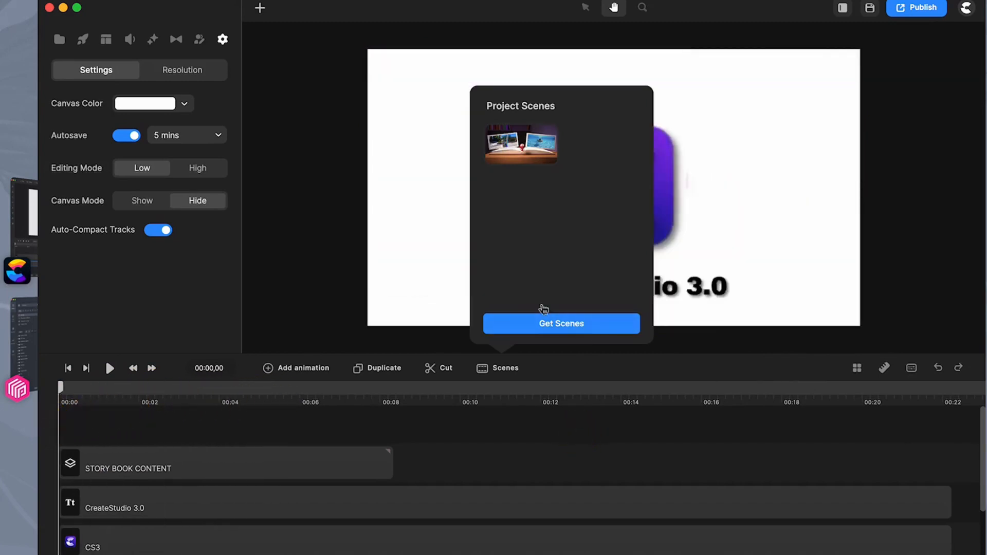
pyautogui.click(438, 246)
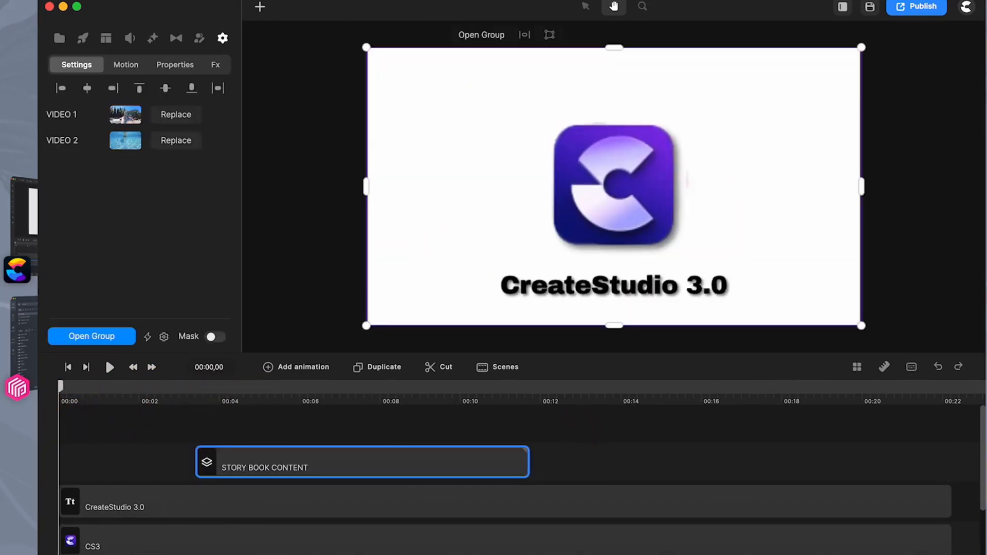
pyautogui.click(634, 457)
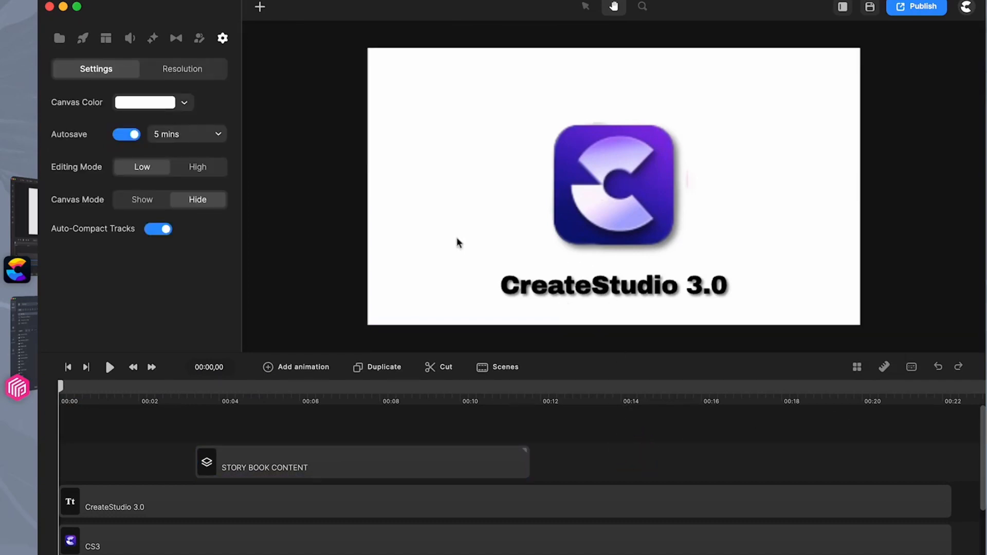
# Examine the Project, Global and Stock sections of the media library and return to the project media
pyautogui.click(59, 38)
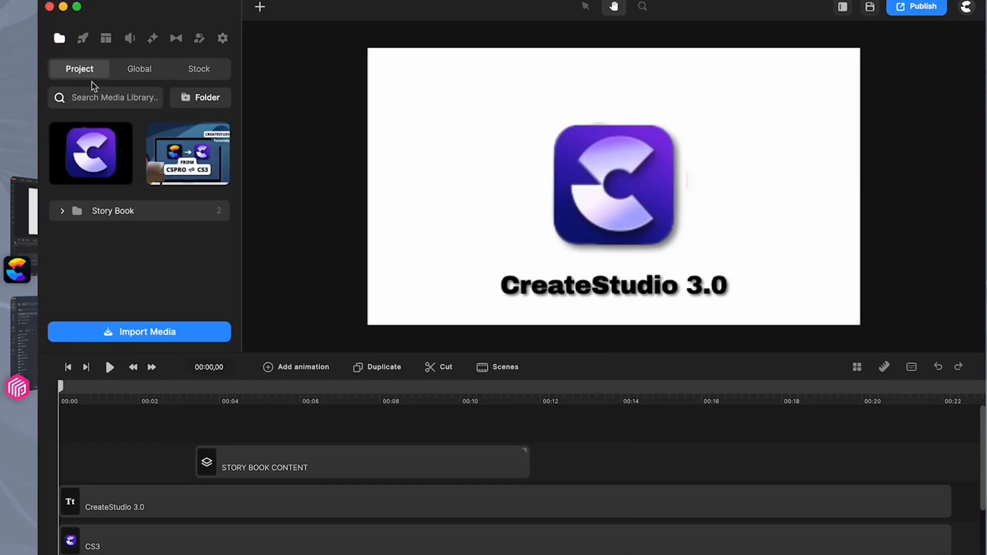
pyautogui.click(149, 76)
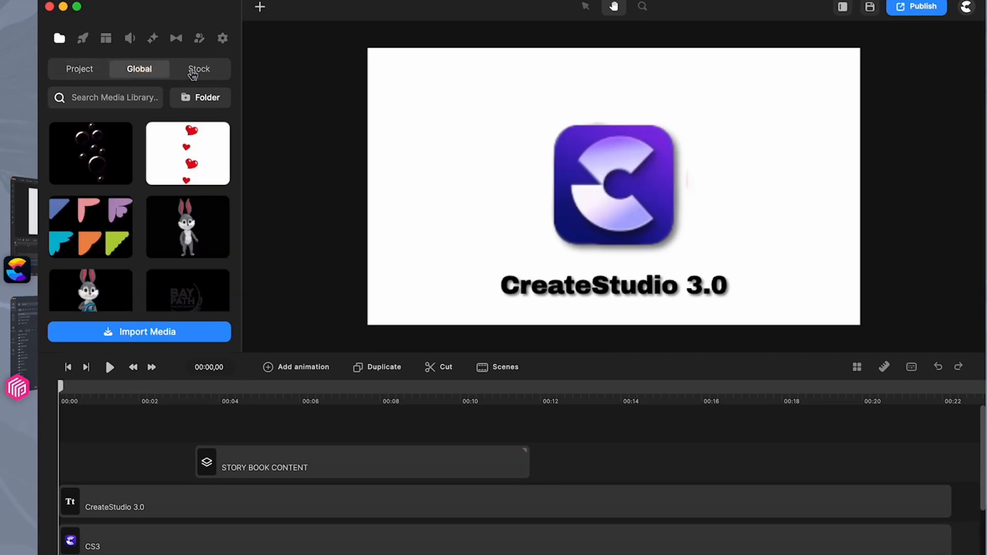
pyautogui.click(196, 73)
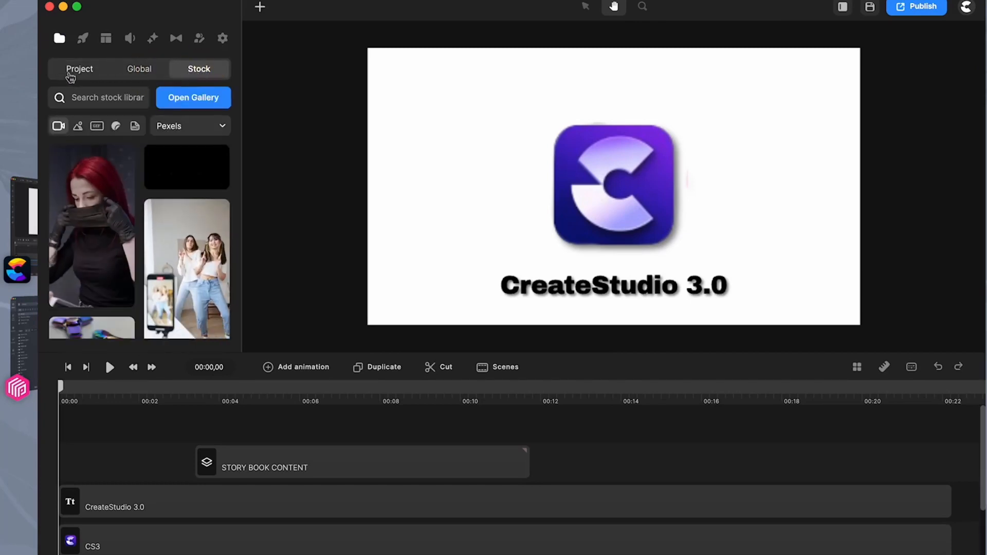
pyautogui.click(69, 71)
# Switch to CreateStudio Pro and view My Files in its media library
pyautogui.click(23, 222)
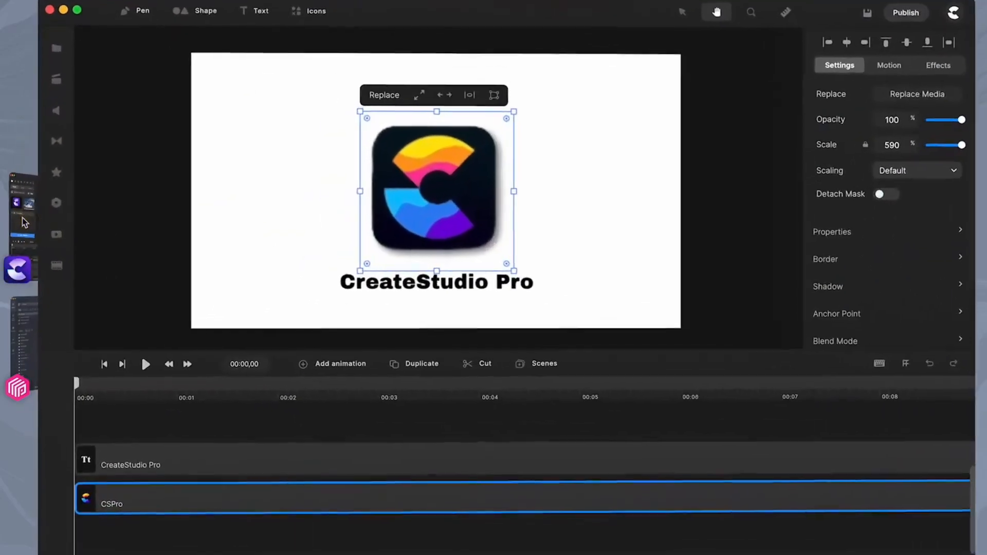
pyautogui.click(57, 49)
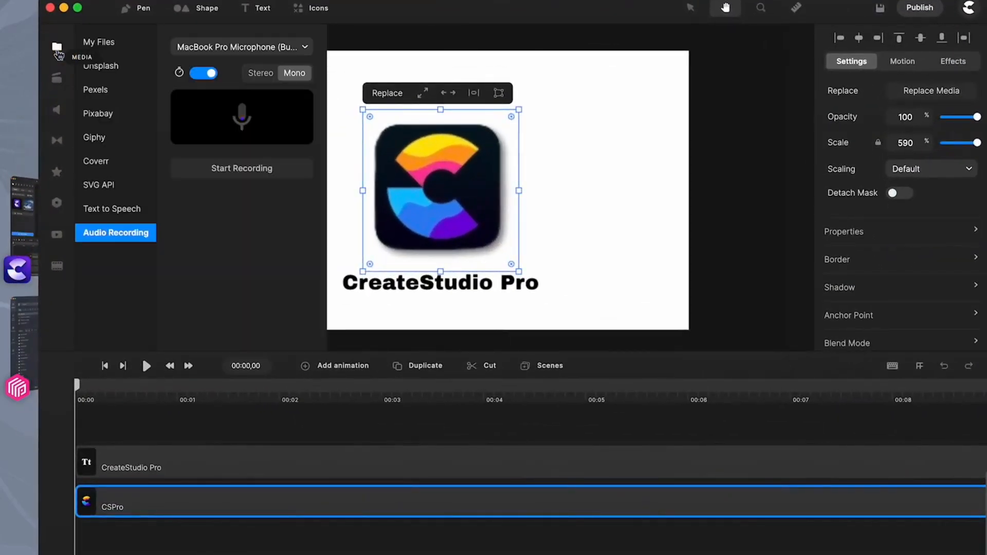
pyautogui.click(105, 48)
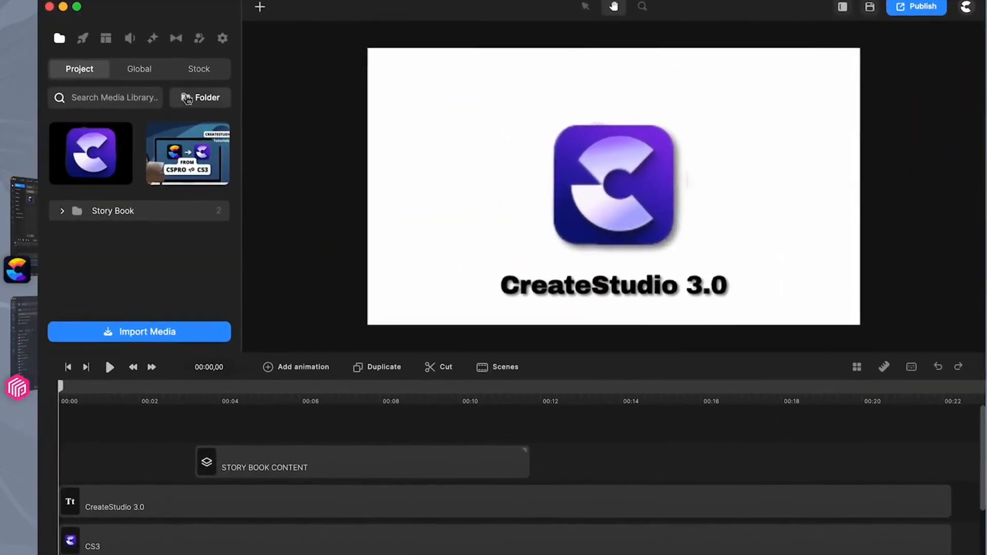
# Check the stock media types and video providers in CreateStudio 3.0, then switch to CreateStudio Pro to compare
pyautogui.click(189, 82)
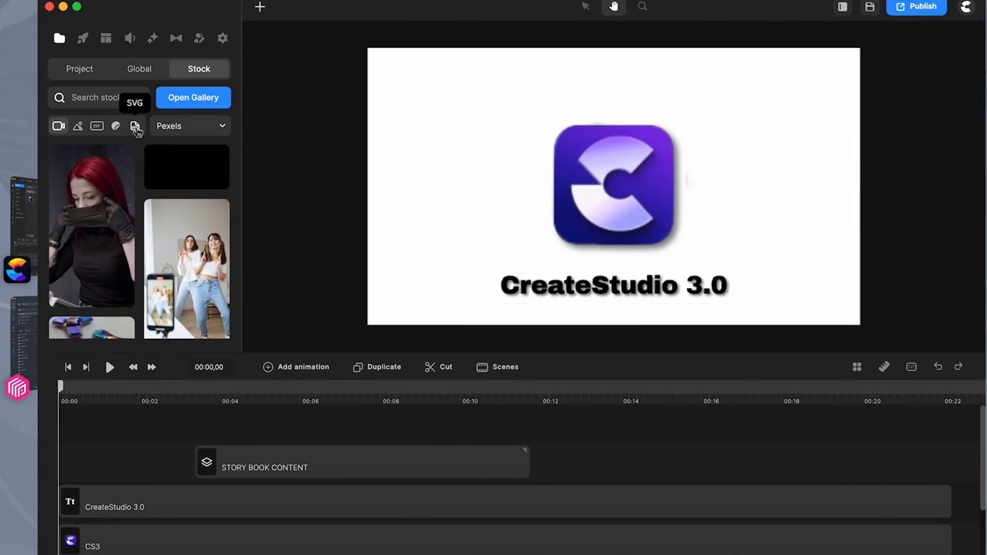
pyautogui.click(206, 128)
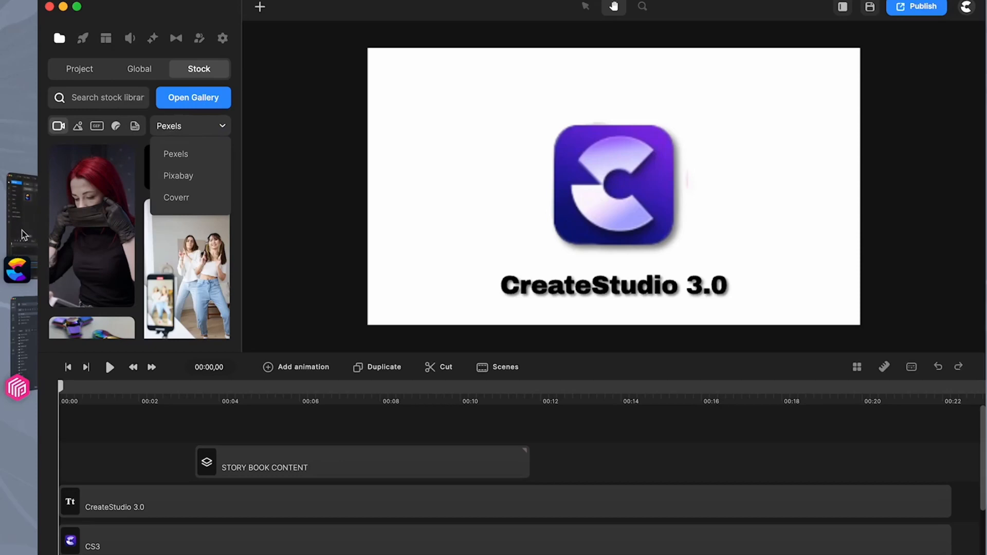
pyautogui.click(23, 235)
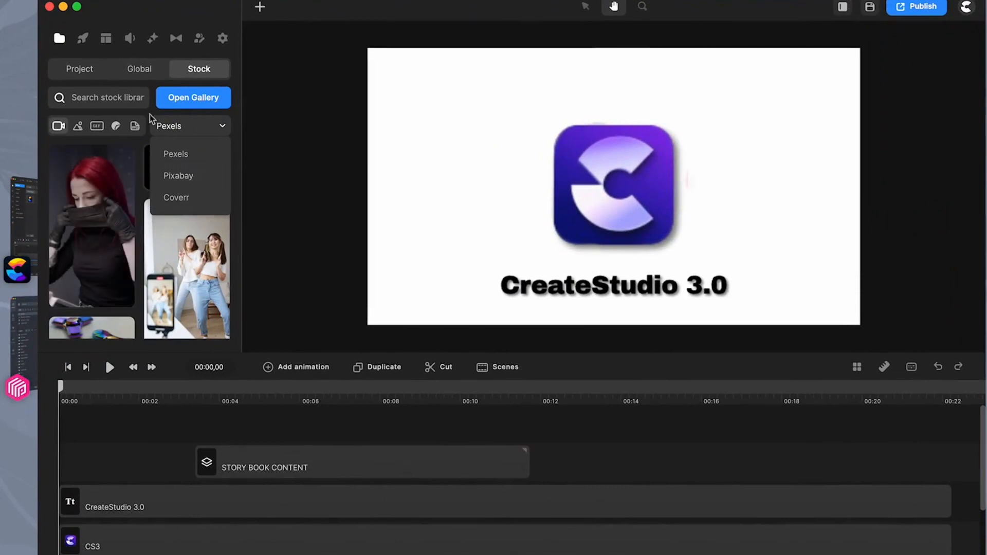
# Review the music, sound effects, recording and AI and Google speech options in CreateStudio 3.0, then return to the media library
pyautogui.click(130, 40)
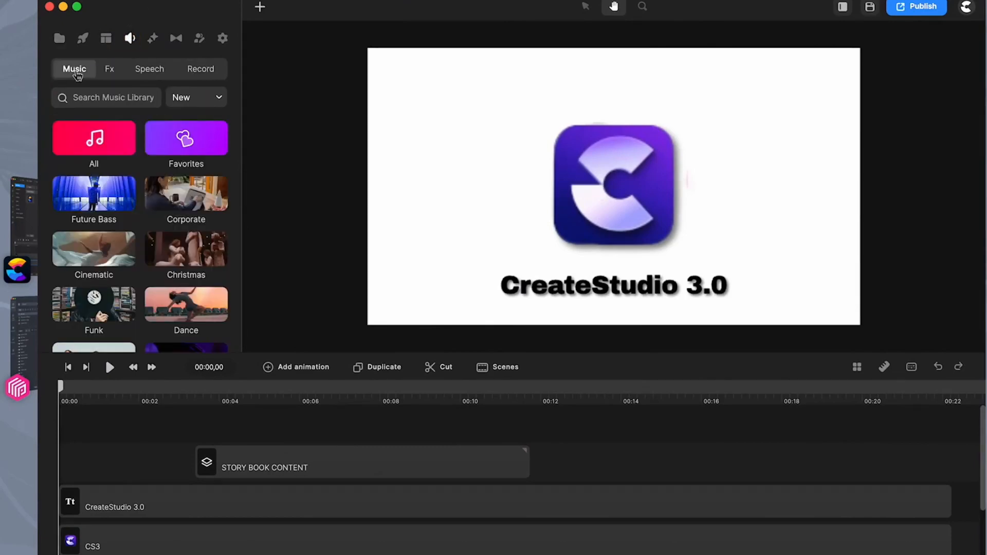
pyautogui.click(108, 72)
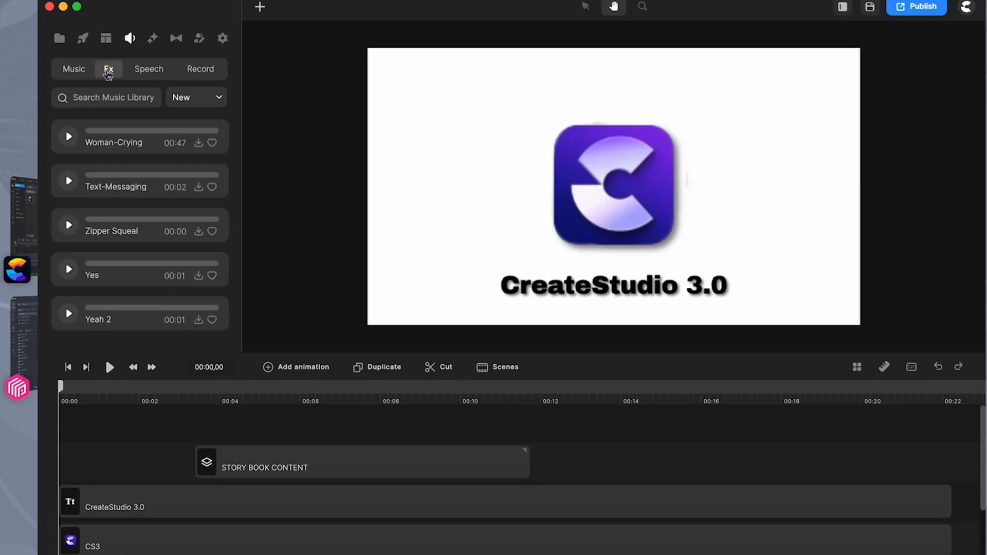
pyautogui.click(199, 72)
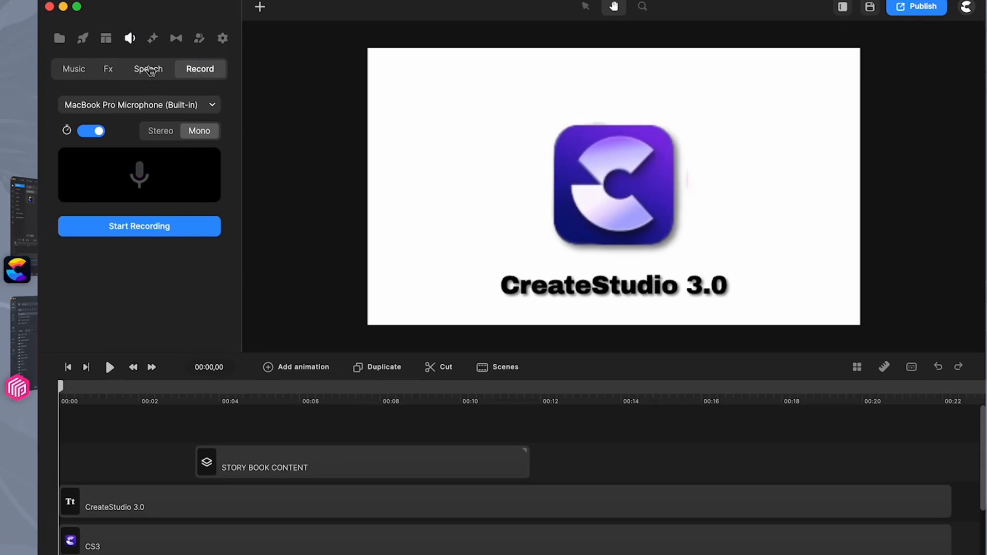
pyautogui.click(149, 70)
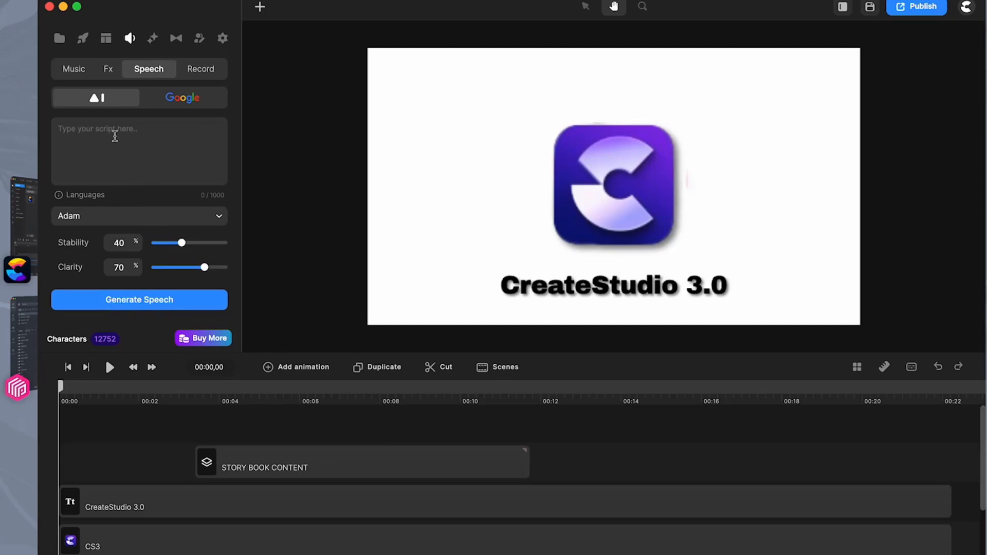
pyautogui.click(176, 103)
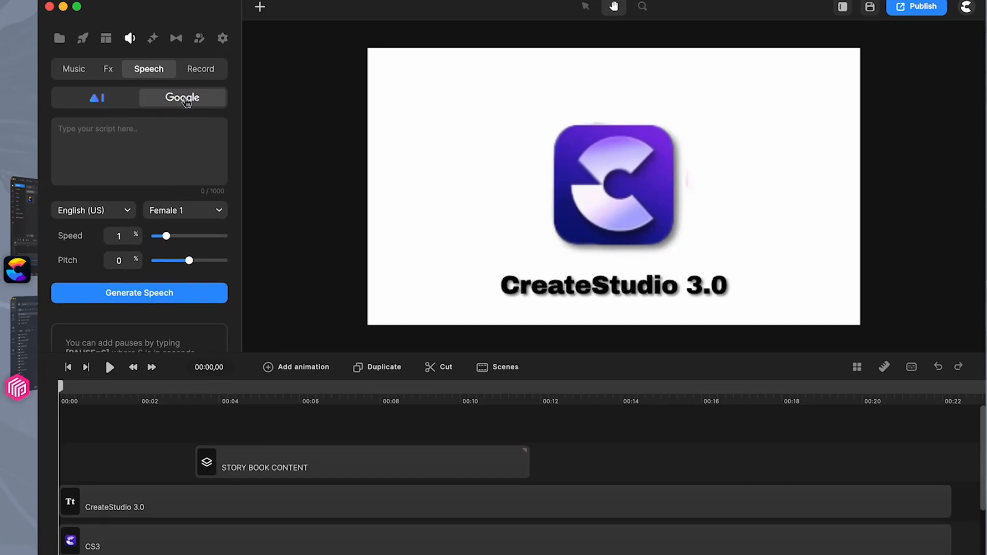
pyautogui.click(101, 99)
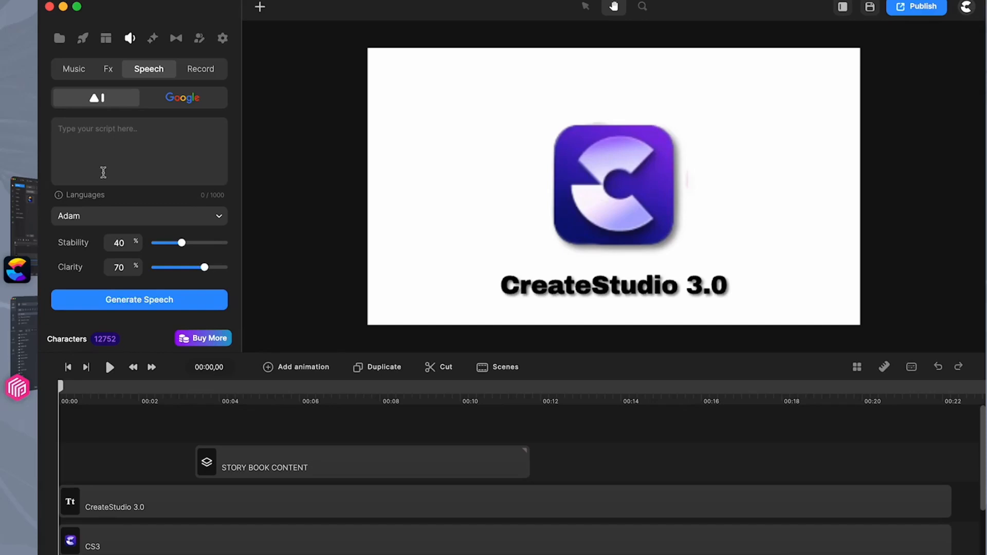
pyautogui.click(59, 38)
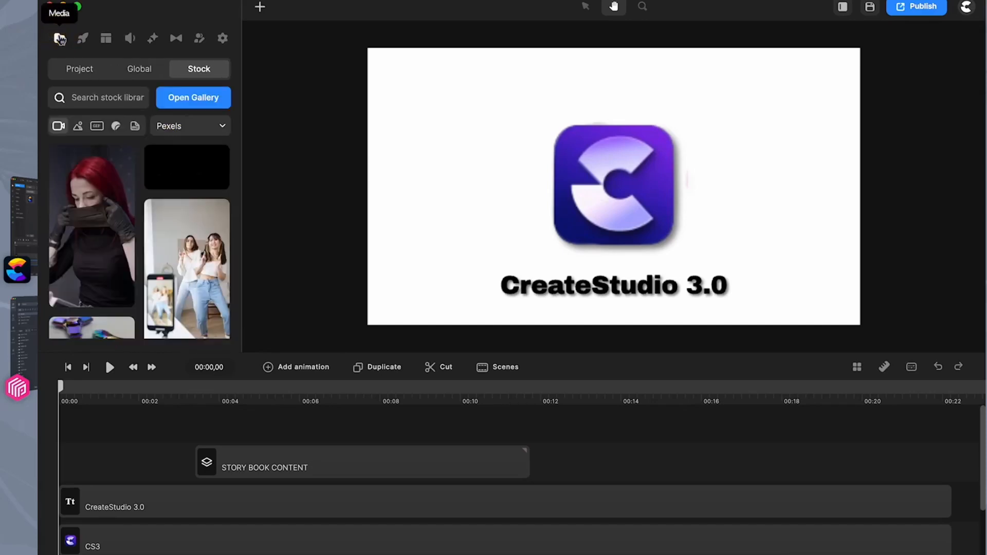
# Switch to CreateStudio Pro, widen its asset library and browse the Characters category
pyautogui.click(24, 232)
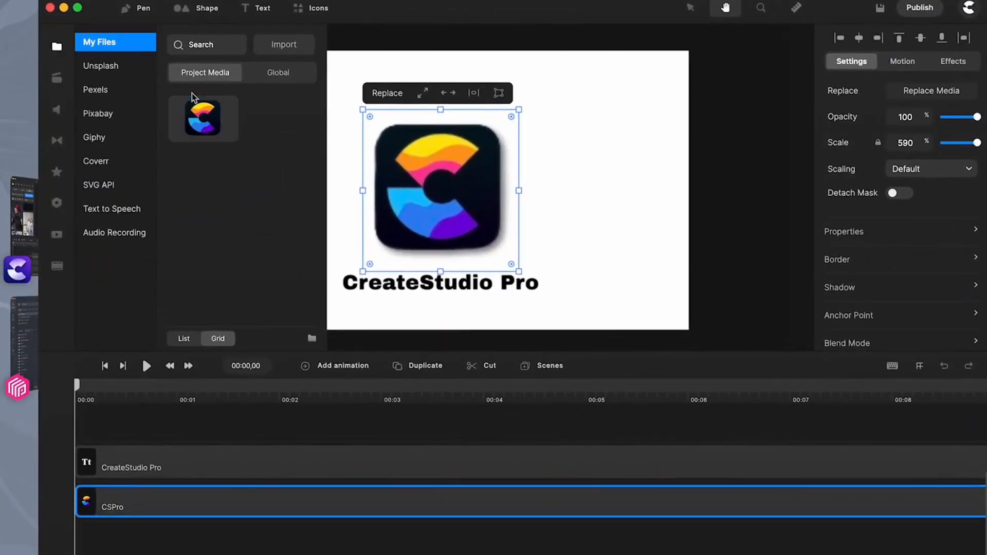
pyautogui.click(57, 81)
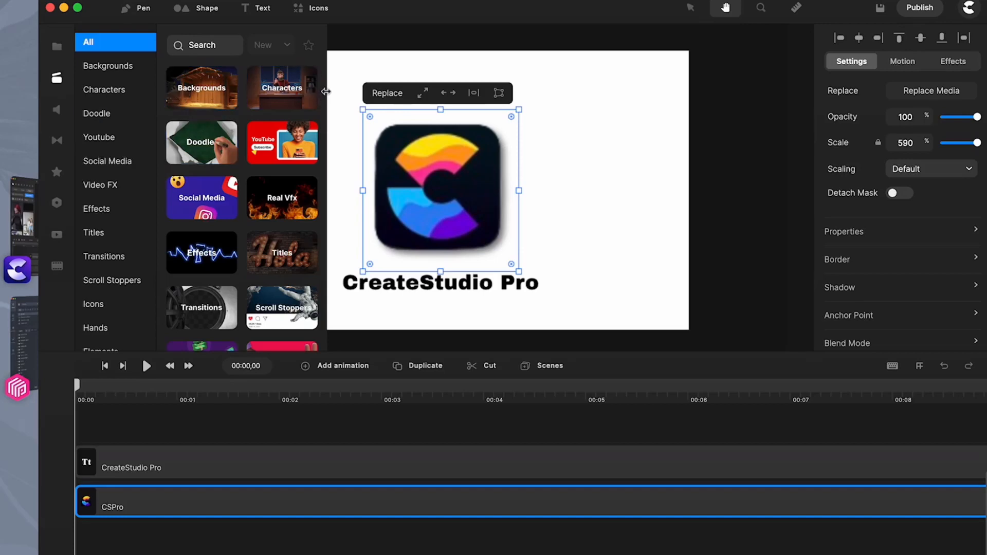
pyautogui.moveTo(326, 92); pyautogui.dragTo(589, 114)
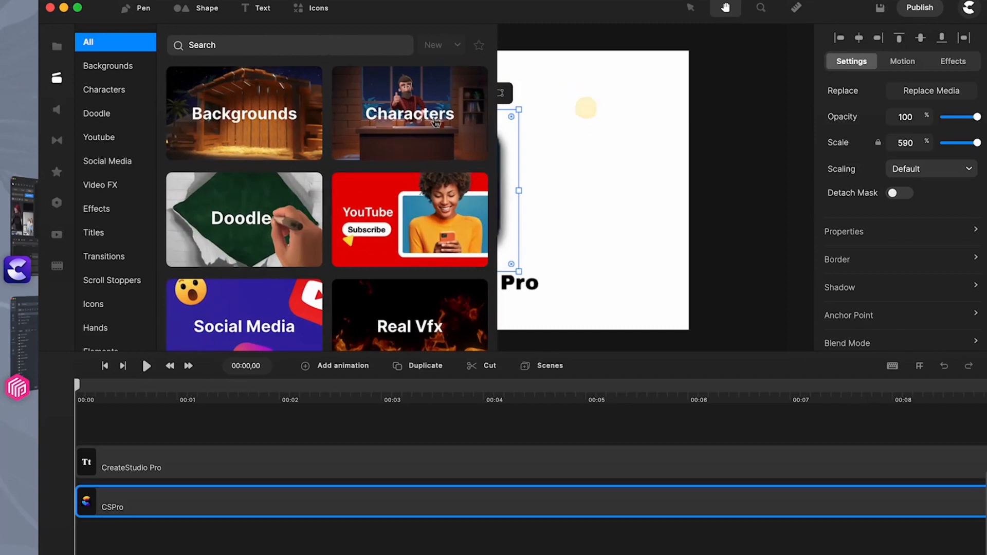
pyautogui.click(398, 117)
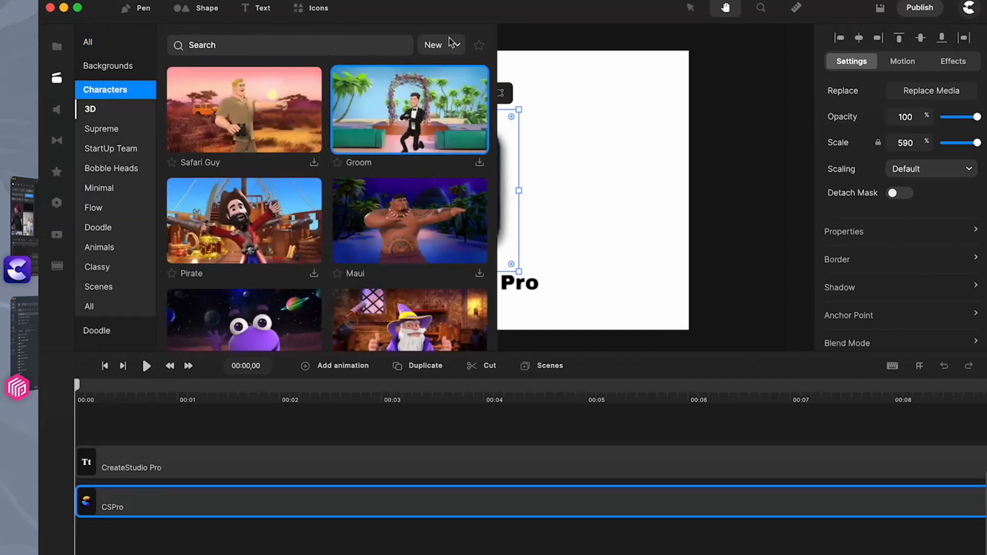
# Resize the asset library and browse the Backgrounds category
pyautogui.moveTo(493, 68); pyautogui.dragTo(328, 82)
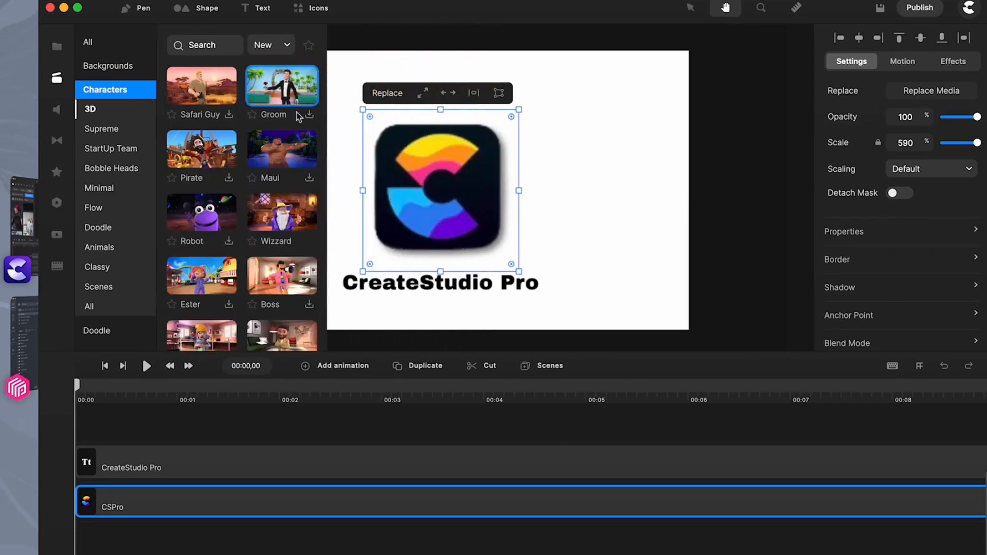
pyautogui.click(106, 65)
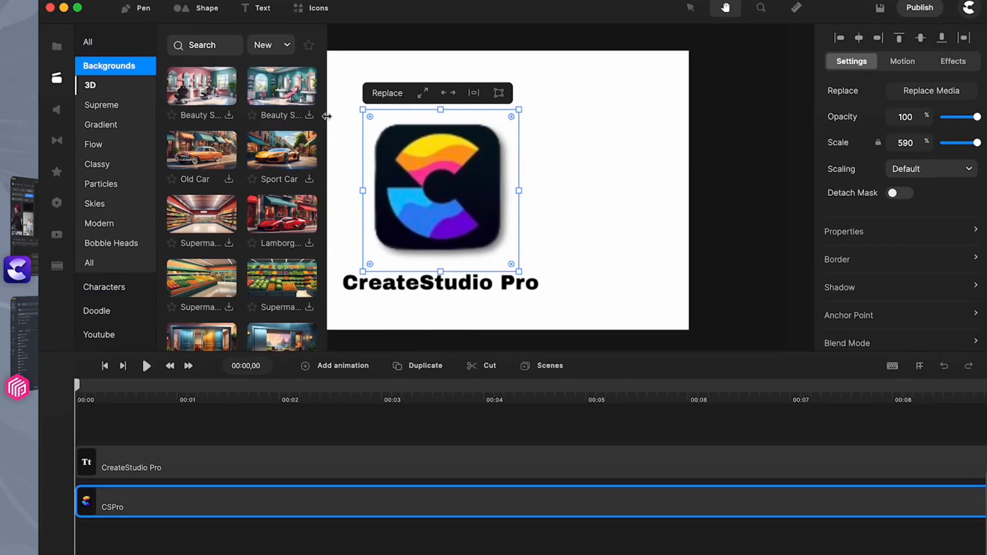
pyautogui.moveTo(327, 117); pyautogui.dragTo(527, 128)
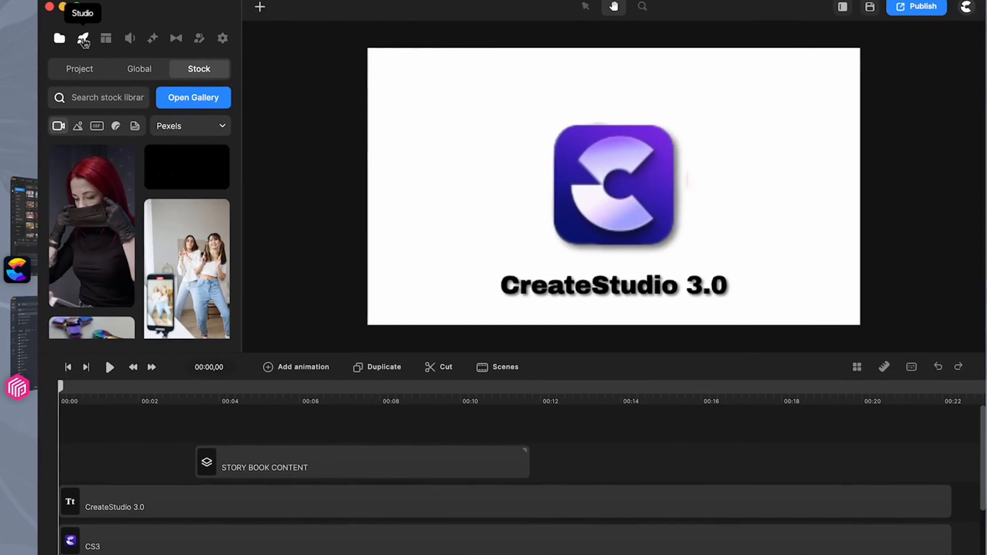
# Switch between the Studio elements in CreateStudio 3.0 and the asset library in CreateStudio Pro to compare them, ending in 3.0
pyautogui.click(84, 41)
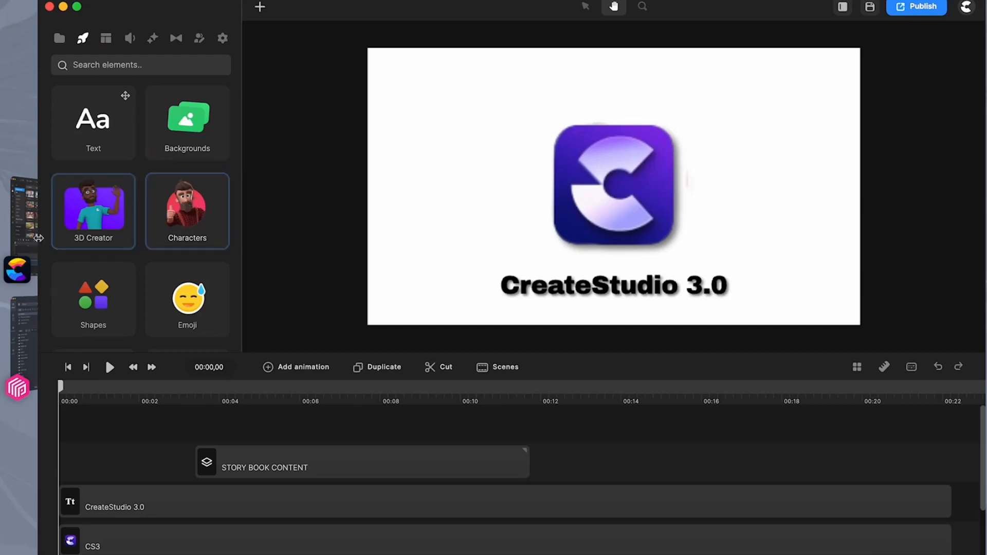
pyautogui.click(23, 238)
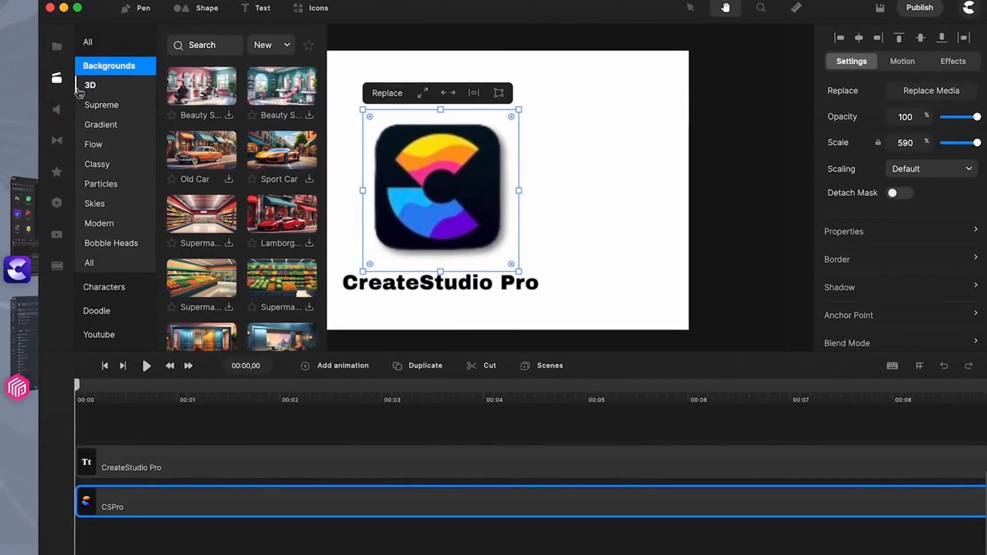
pyautogui.click(19, 214)
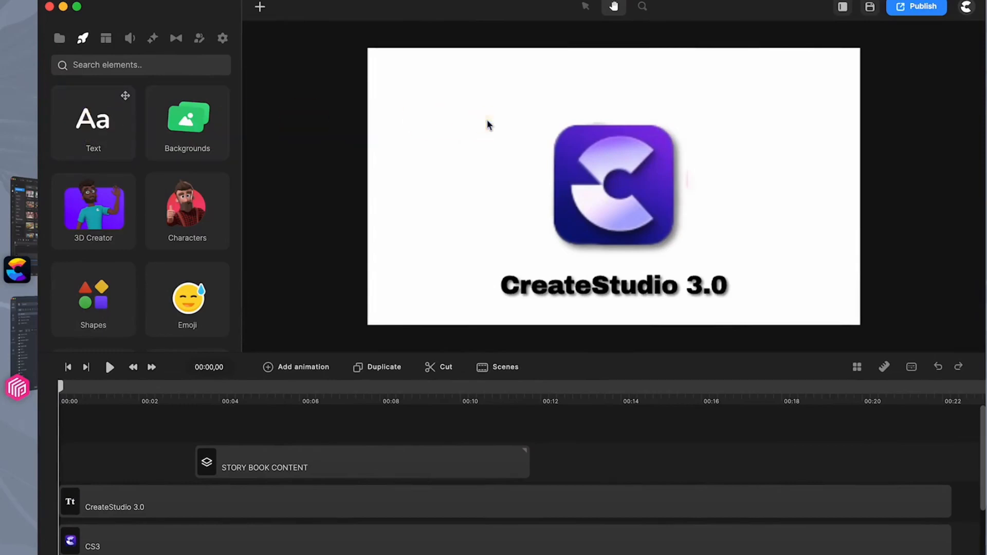
# Try adding a text element to the canvas and moving it up over the logo
pyautogui.moveTo(85, 135); pyautogui.dragTo(434, 134)
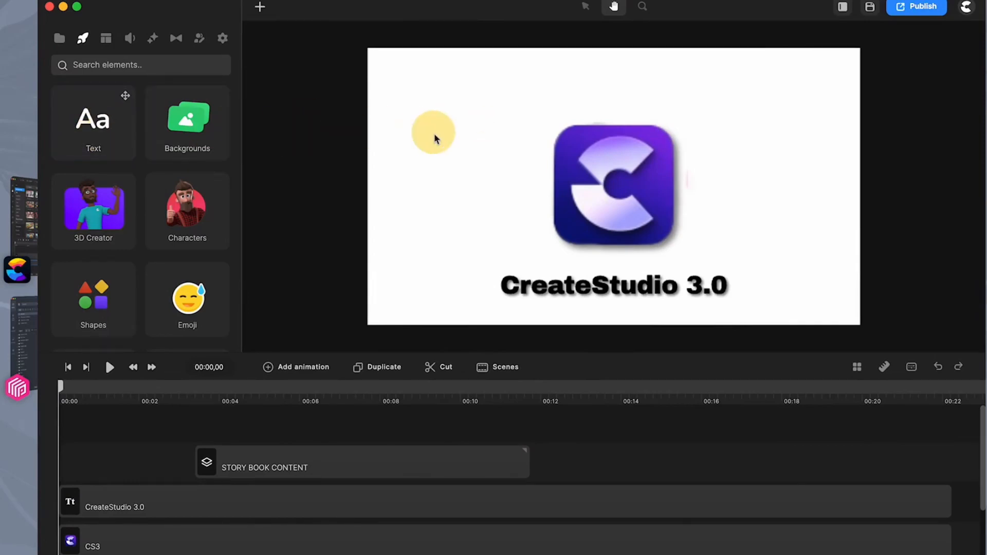
pyautogui.click(104, 143)
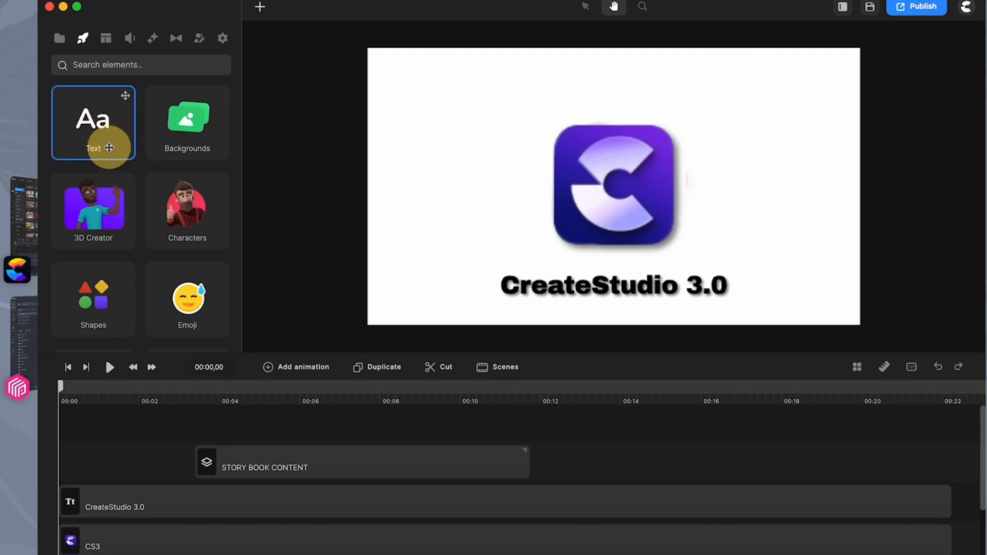
pyautogui.moveTo(108, 147); pyautogui.dragTo(427, 144)
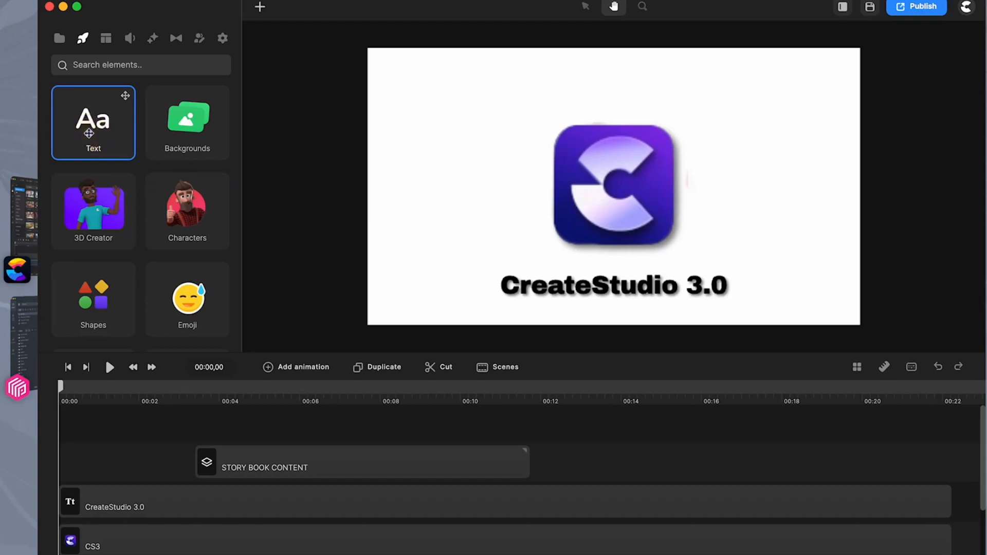
pyautogui.click(260, 6)
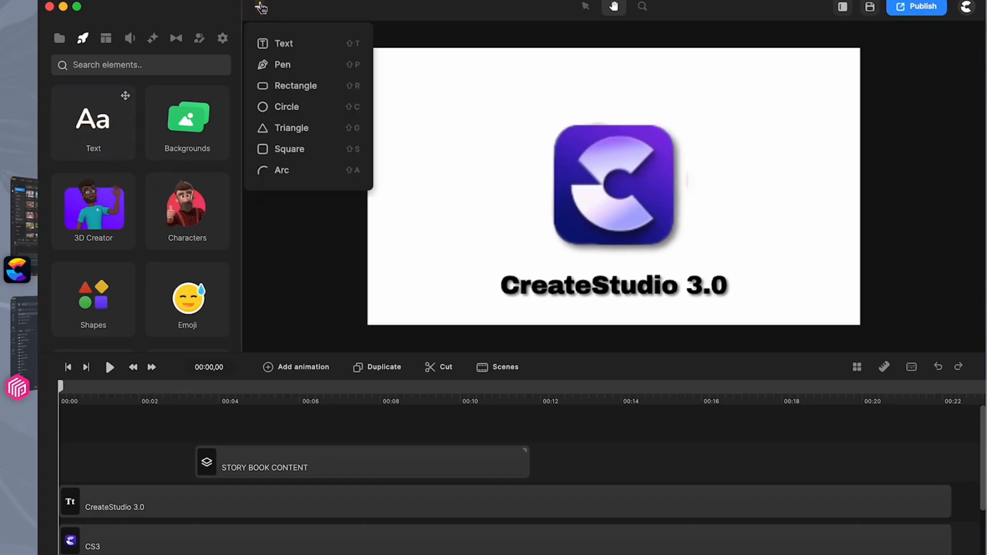
pyautogui.click(281, 45)
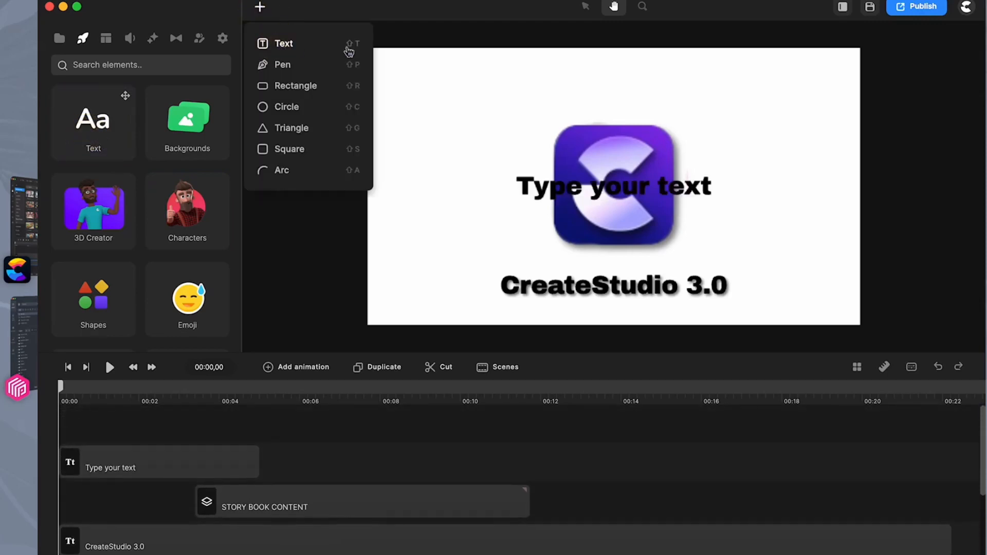
pyautogui.moveTo(611, 193); pyautogui.dragTo(602, 132)
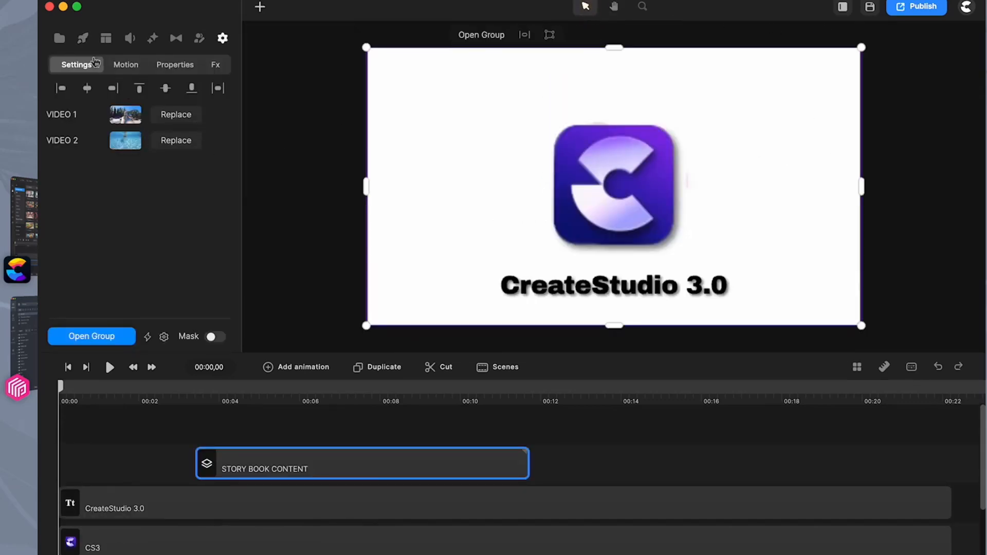
# Add a text element and place it centered above the logo on the canvas
pyautogui.click(82, 38)
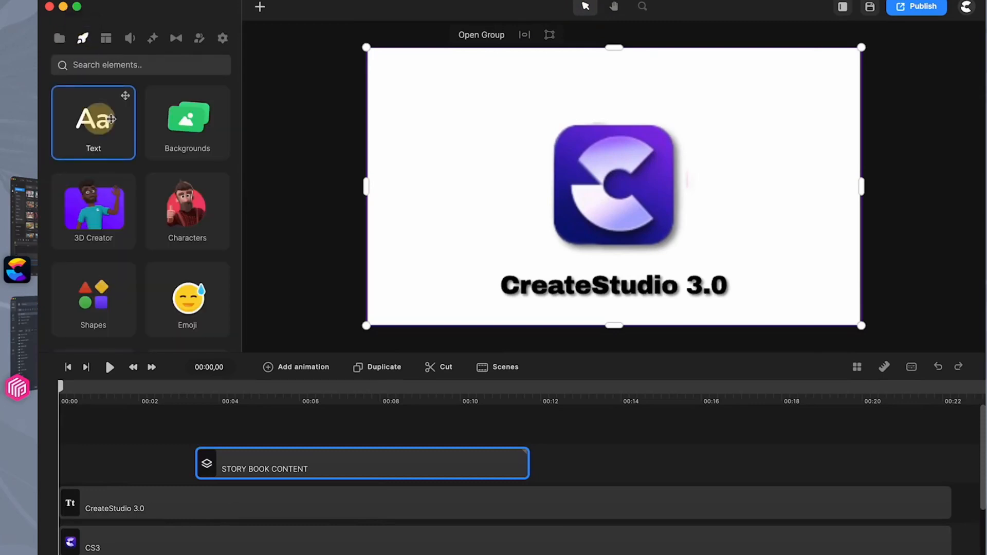
pyautogui.click(260, 7)
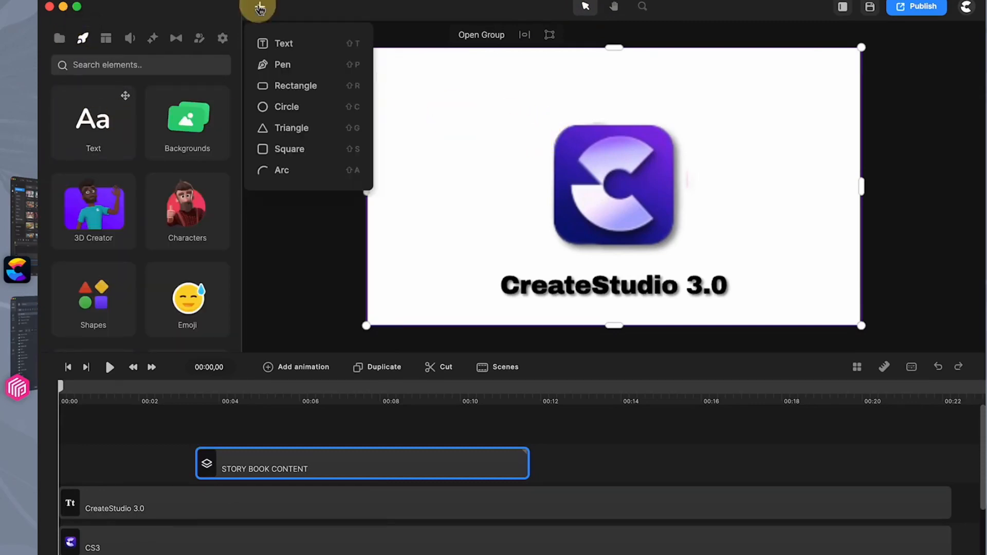
pyautogui.click(280, 47)
pyautogui.moveTo(602, 196); pyautogui.dragTo(600, 91)
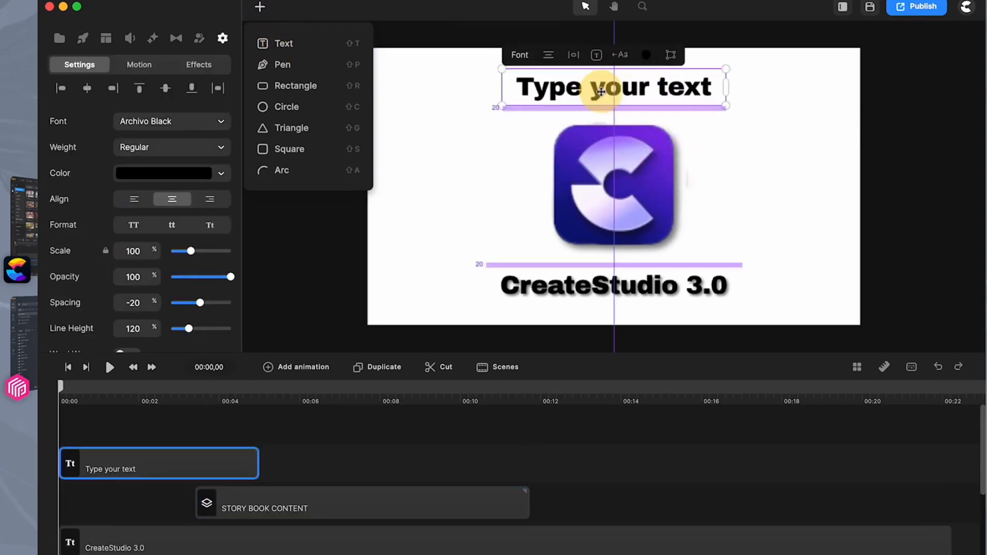
# Compare the quick-add text, pen and shape options with those in CreateStudio Pro, returning to CreateStudio 3.0
pyautogui.click(260, 7)
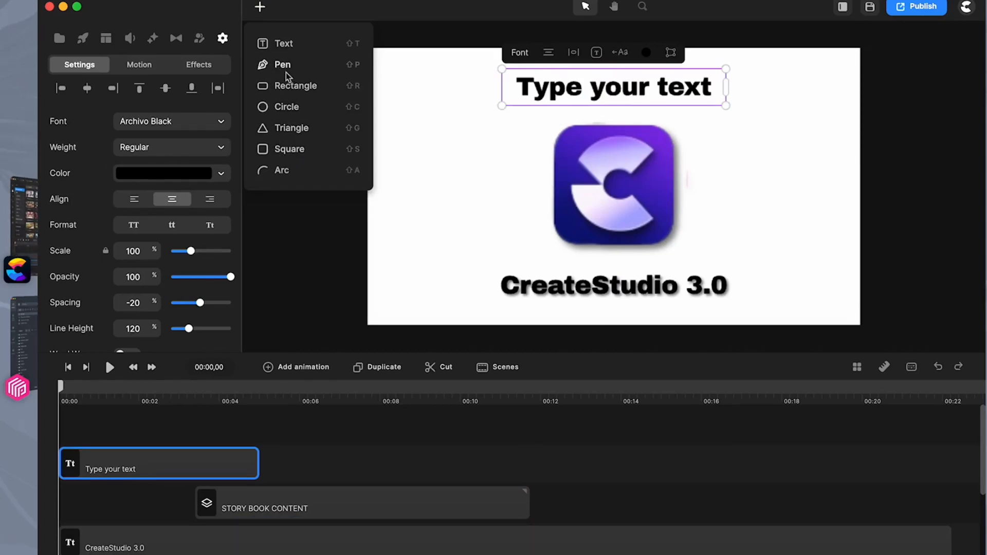
pyautogui.click(28, 219)
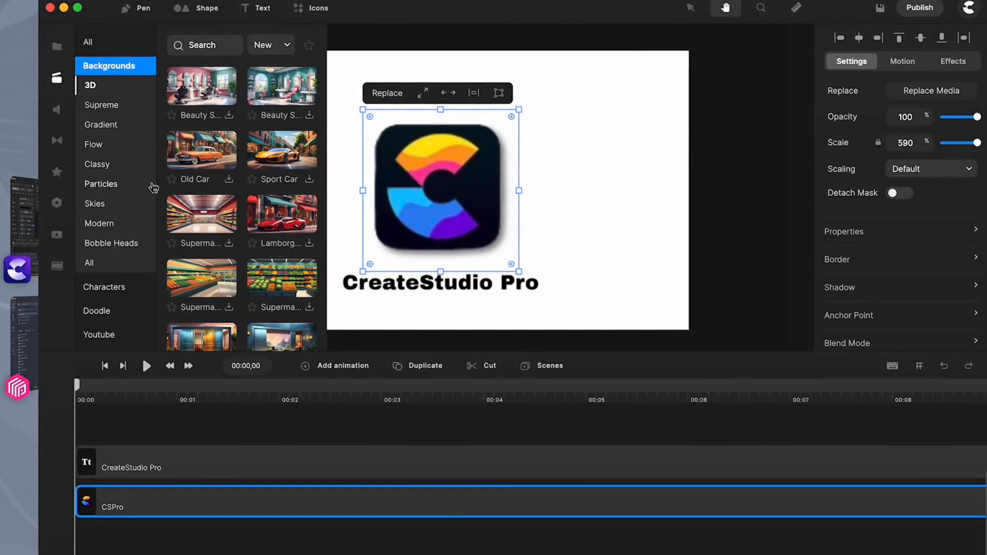
pyautogui.click(32, 216)
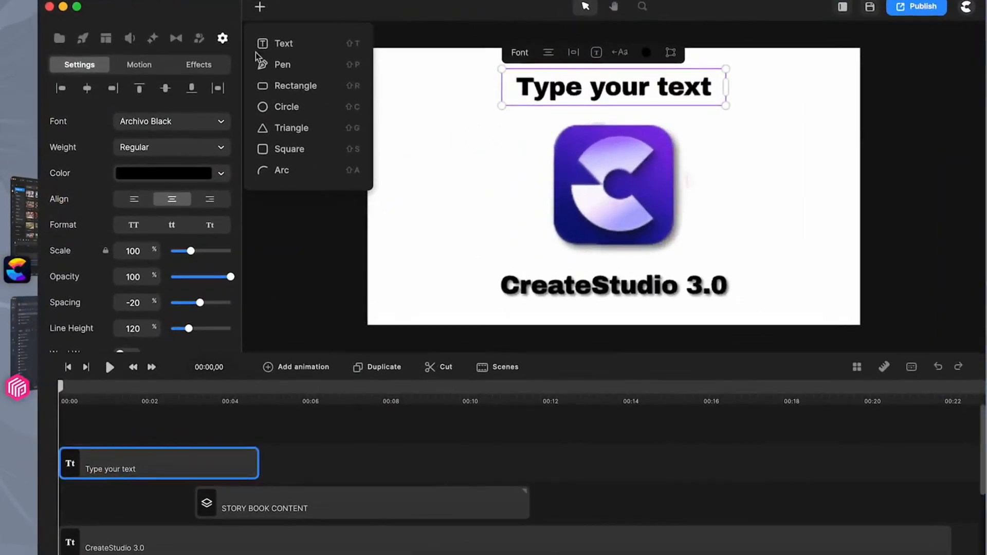
pyautogui.click(261, 11)
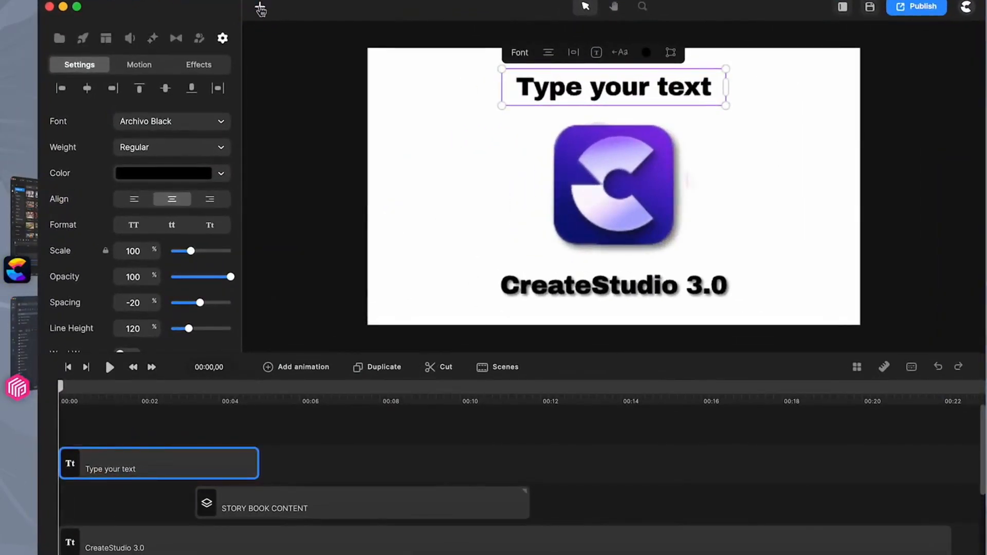
# Browse the Studio elements from Text and 3D Creator down past Icons and Animated Titles
pyautogui.click(83, 39)
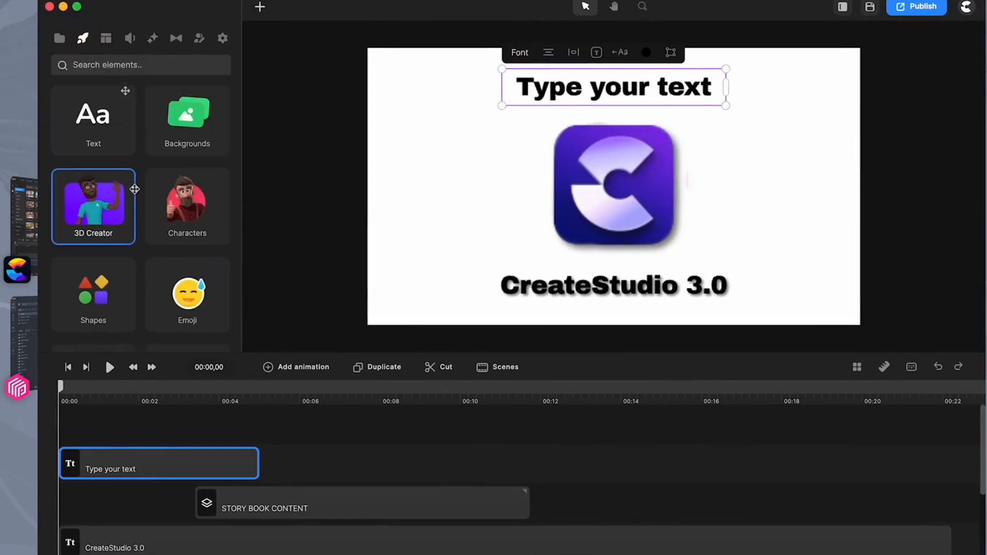
pyautogui.scroll(-2, 136, 185)
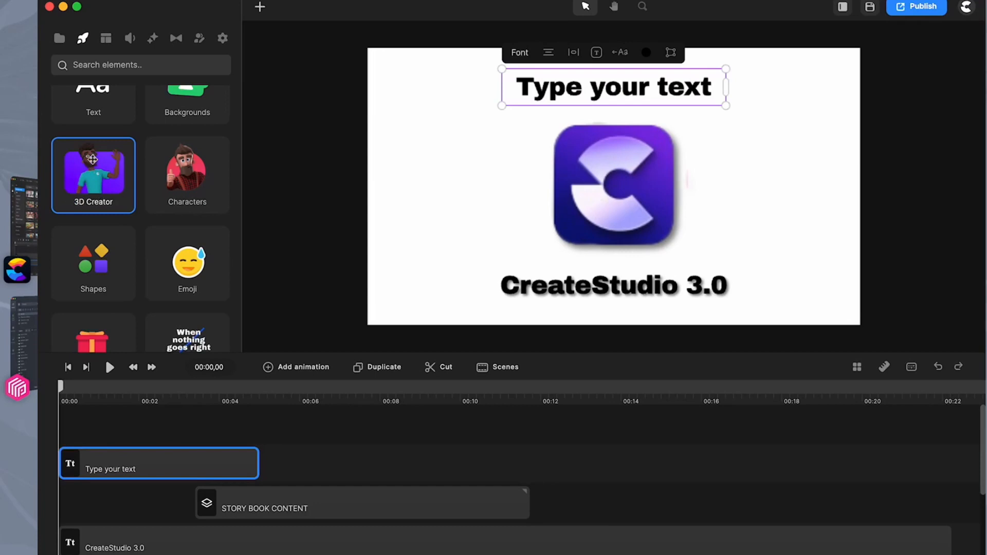
pyautogui.scroll(-8, 93, 201)
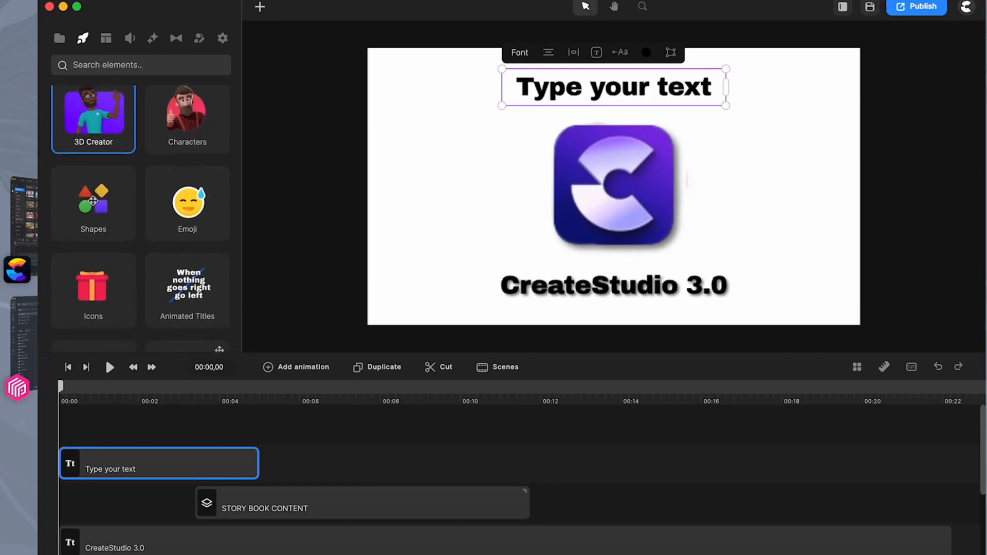
pyautogui.scroll(-4, 111, 179)
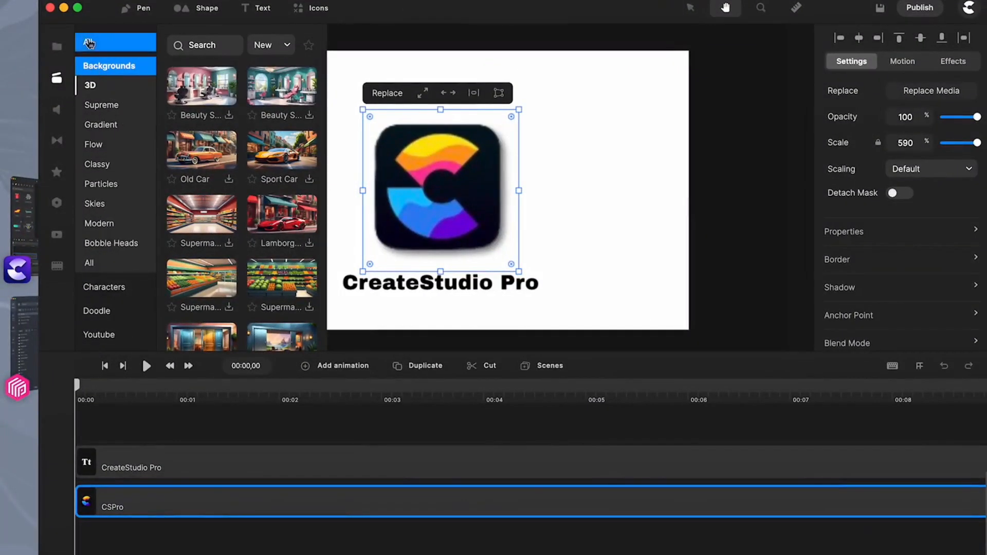
# In CreateStudio Pro, show all asset library categories and check the Effects category
pyautogui.click(89, 42)
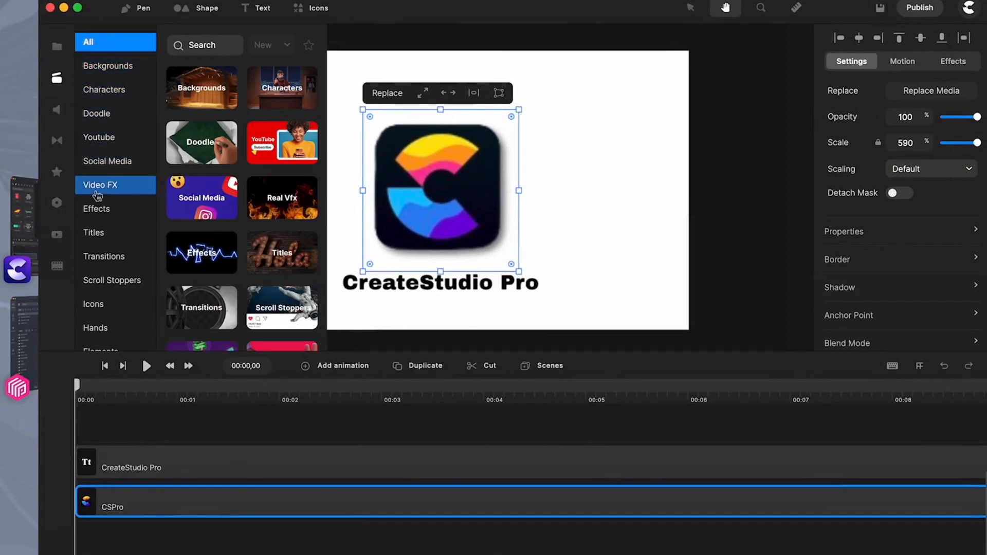
pyautogui.click(98, 209)
pyautogui.scroll(-2, 98, 209)
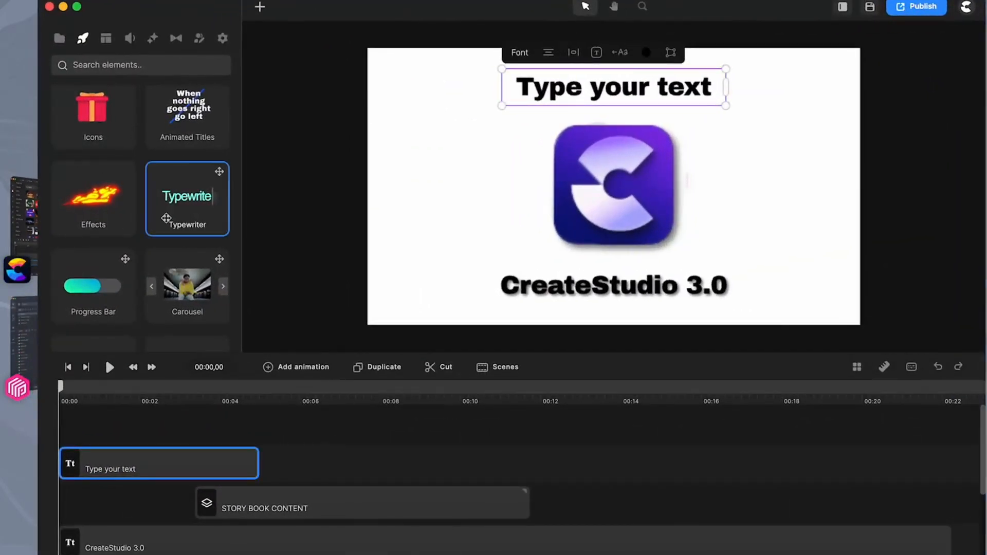
# In CreateStudio 3.0, examine the full list of Studio elements, from Text down to Number Counter and Visual Effects
pyautogui.scroll(5, 166, 218)
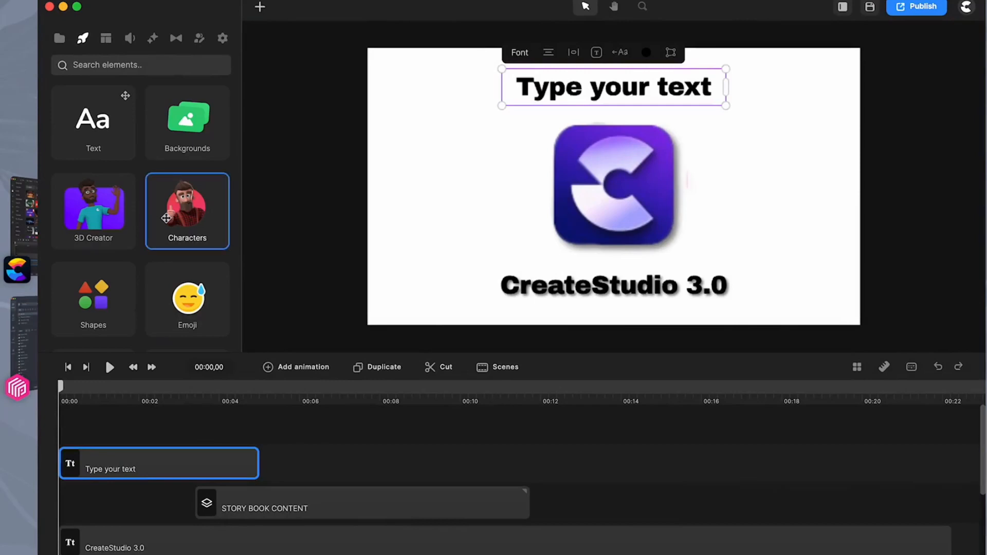
pyautogui.scroll(-5, 166, 218)
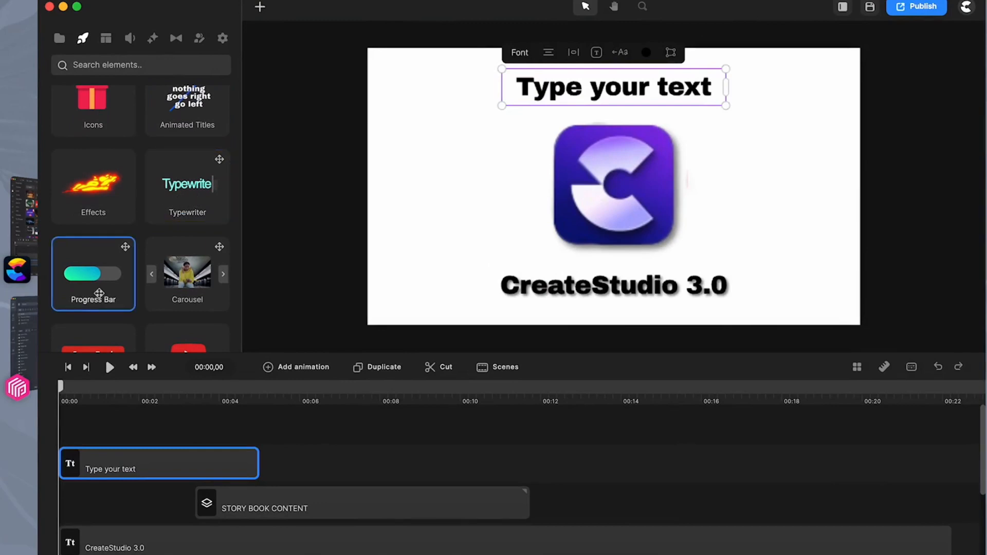
pyautogui.scroll(-3, 186, 273)
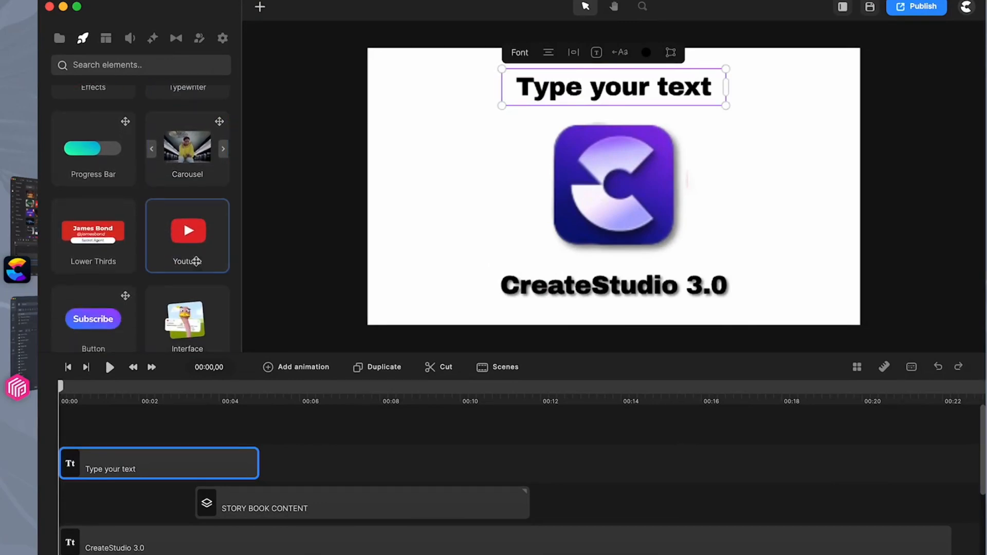
pyautogui.scroll(-3, 156, 255)
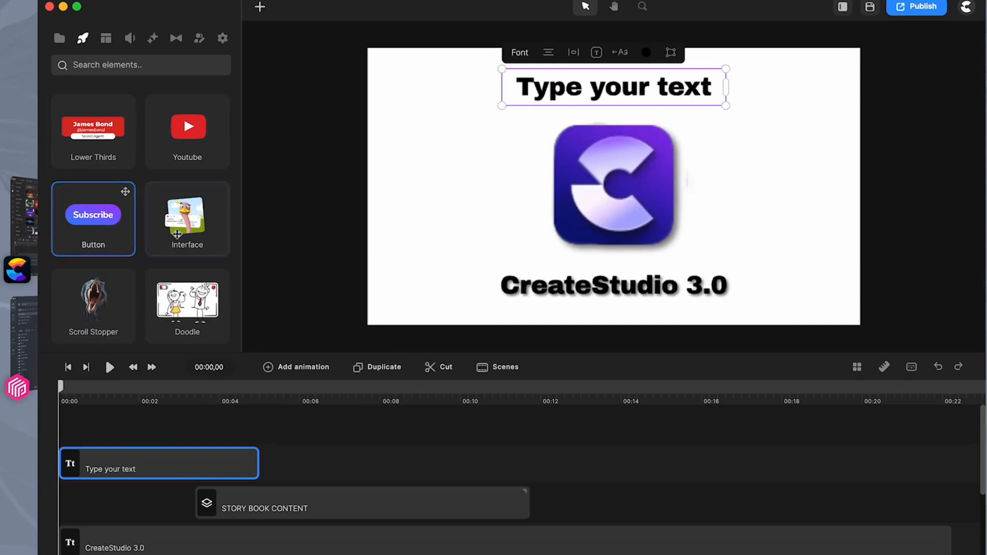
pyautogui.scroll(-5, 181, 235)
pyautogui.scroll(-5, 178, 206)
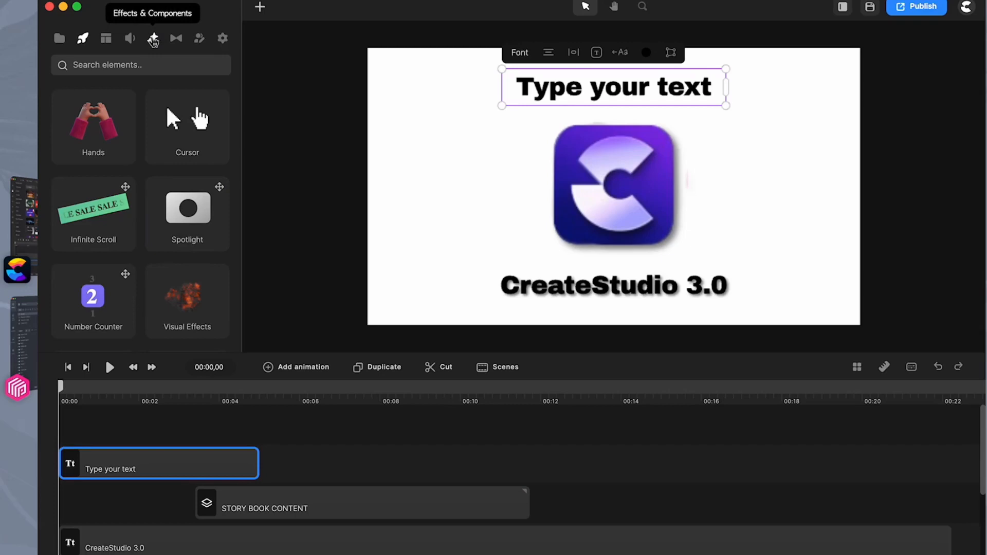
# Examine the available Components, such as Progress Bar and Spotlight, and the available Effects, such as Glitch and Clip Speed
pyautogui.click(153, 40)
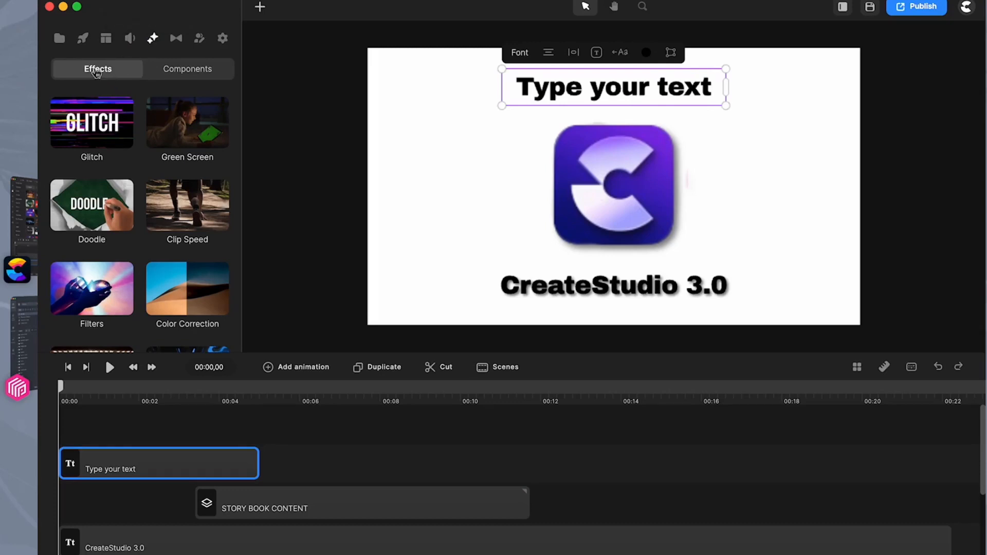
pyautogui.click(187, 70)
pyautogui.scroll(-3, 143, 175)
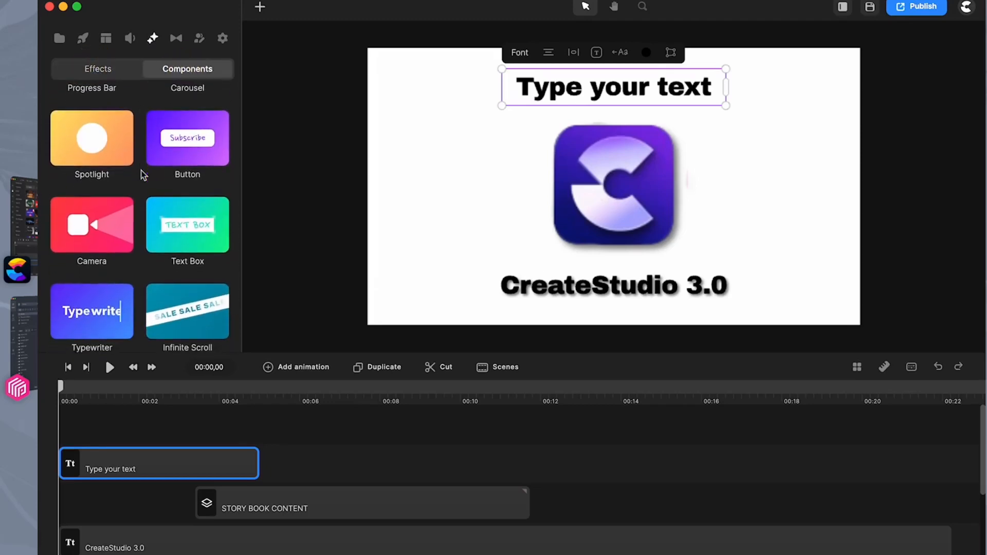
pyautogui.scroll(-3, 143, 175)
pyautogui.scroll(6, 143, 175)
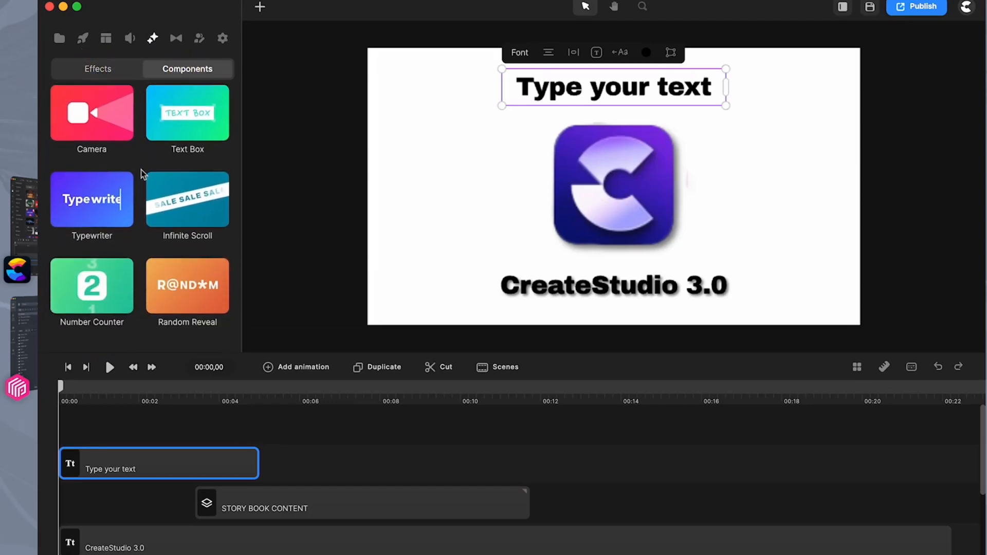
pyautogui.click(101, 69)
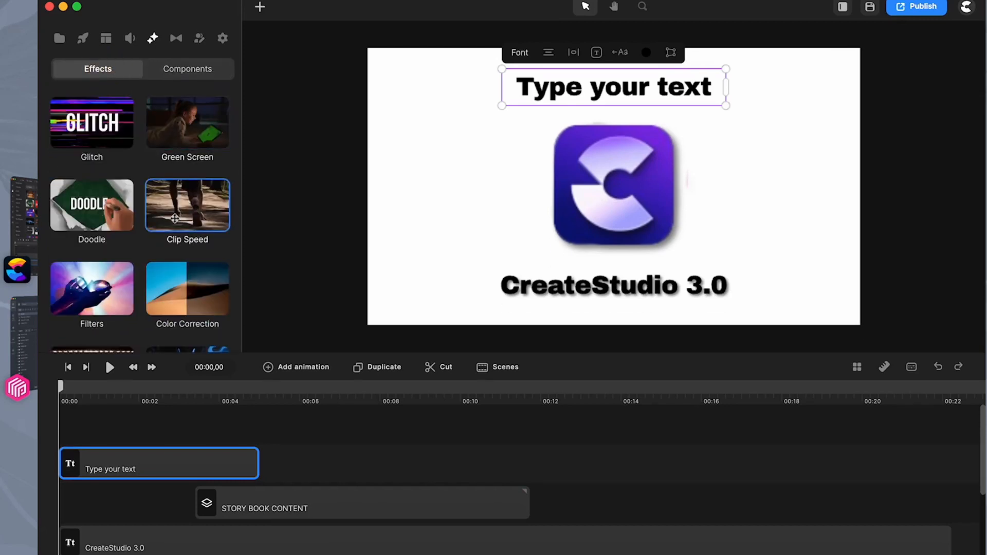
pyautogui.scroll(-1, 181, 205)
pyautogui.scroll(-5, 185, 191)
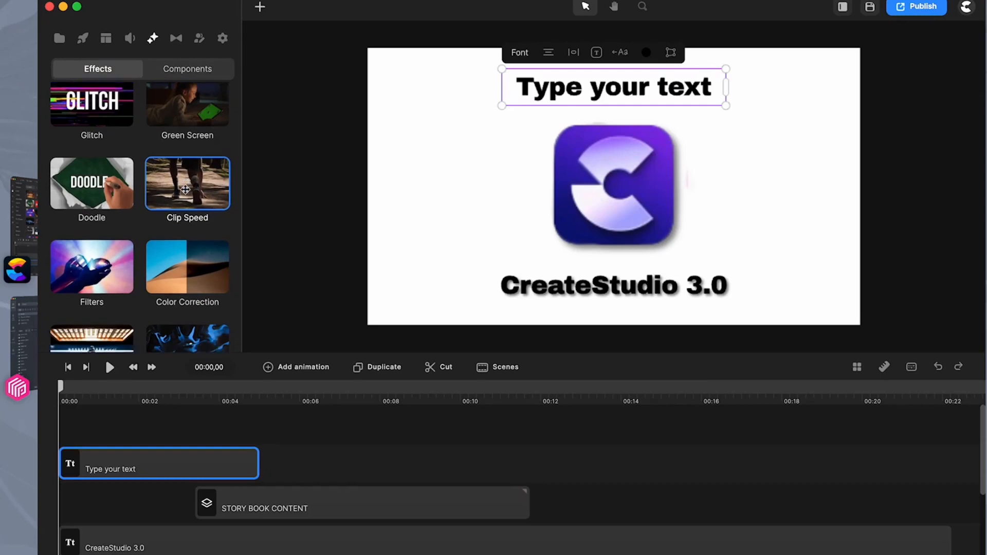
# Examine the rest of the Effects list, from Filters and Sharpness down to Twirl and Wave
pyautogui.scroll(-5, 109, 174)
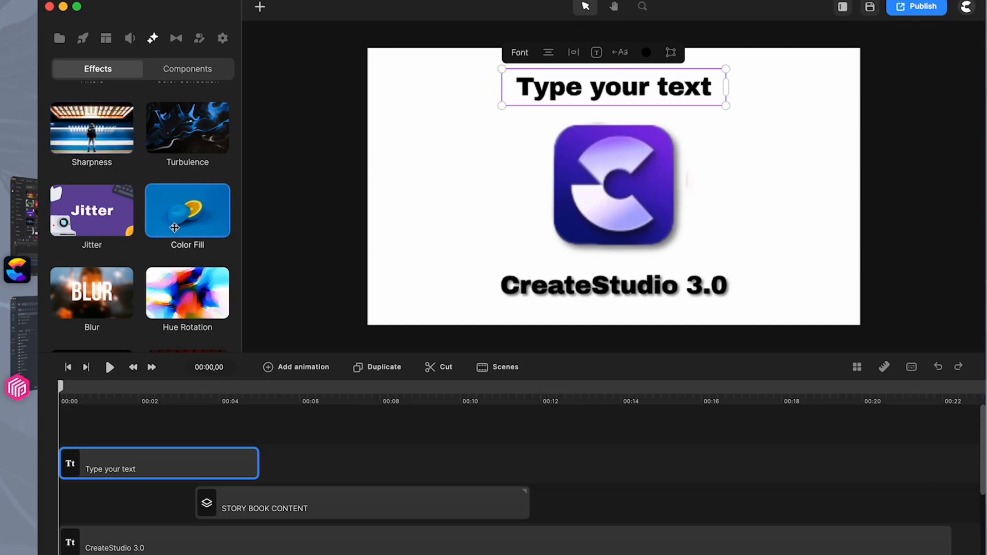
pyautogui.scroll(7, 174, 228)
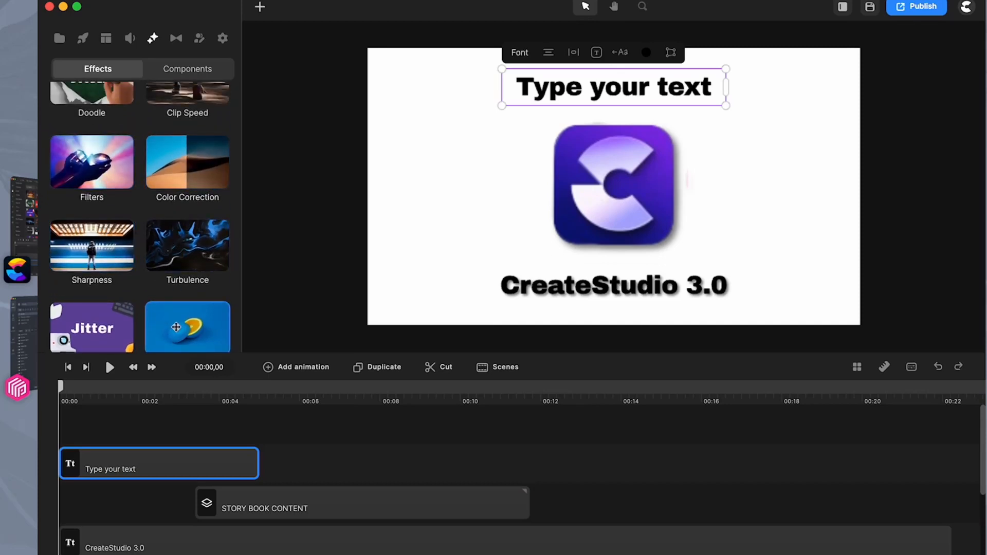
pyautogui.scroll(-12, 176, 328)
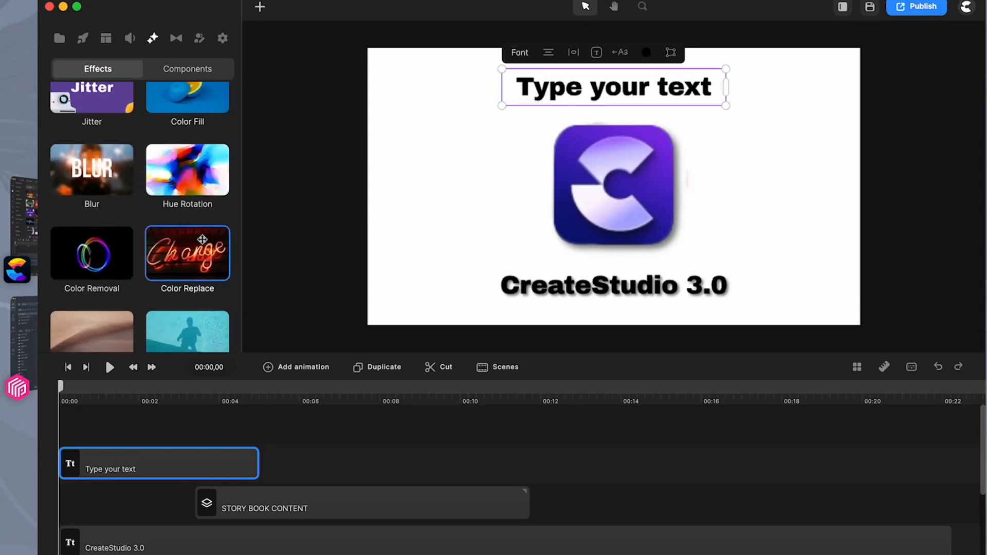
pyautogui.scroll(-7, 193, 272)
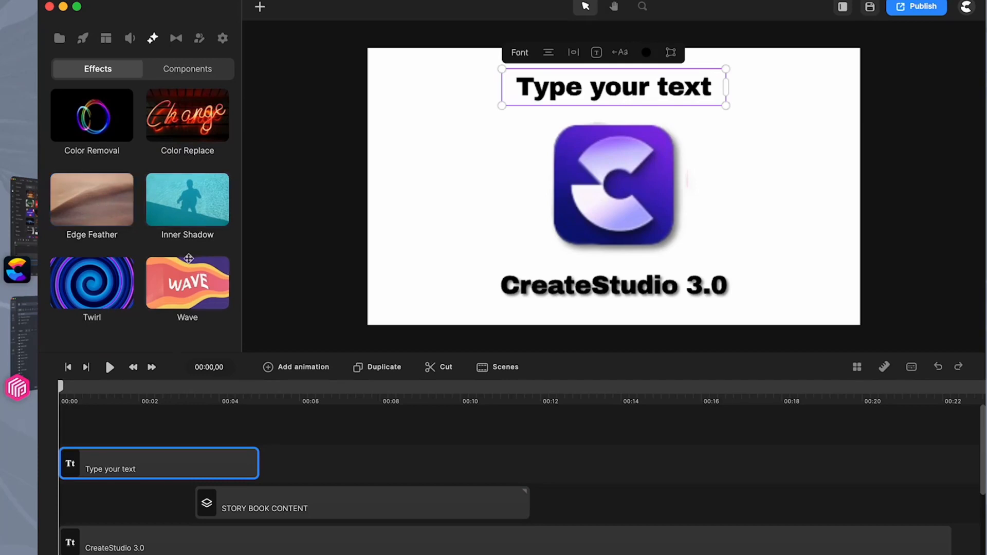
# Switch to CreateStudio Pro and view its Components list and its Effects list
pyautogui.click(31, 185)
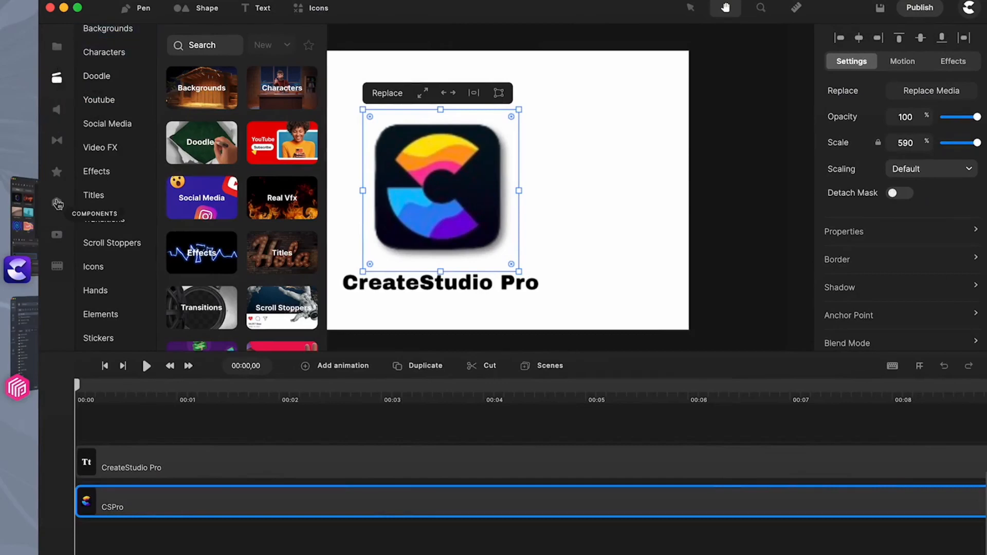
pyautogui.click(57, 204)
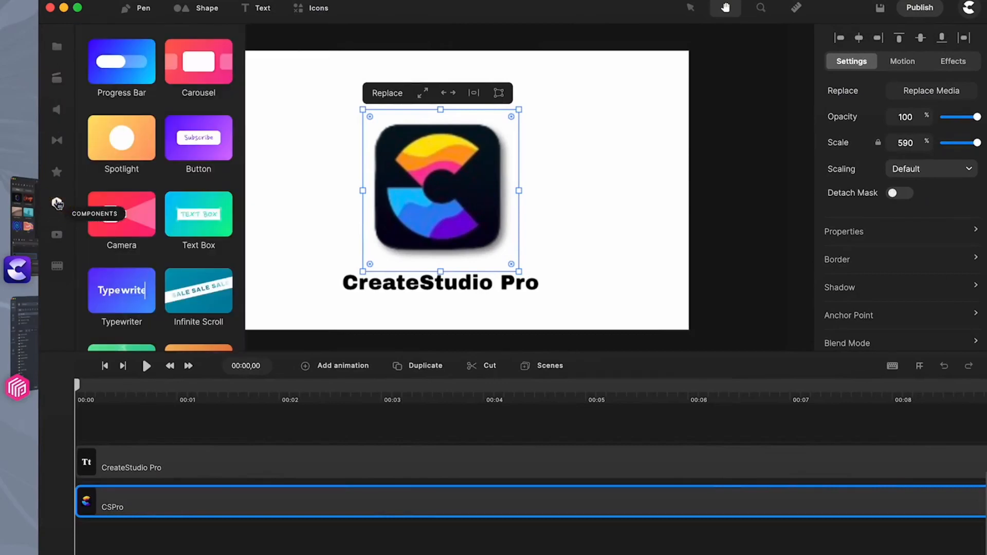
pyautogui.click(57, 174)
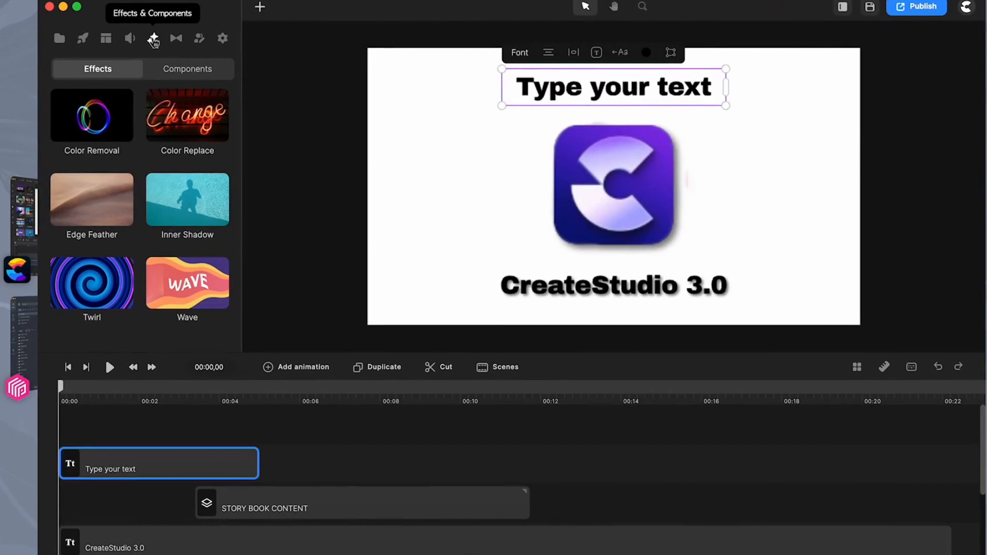
# In CreateStudio 3.0, browse the Studio elements for component items such as Infinite Scroll, Spotlight, Random Reveal and Text Box
pyautogui.click(82, 40)
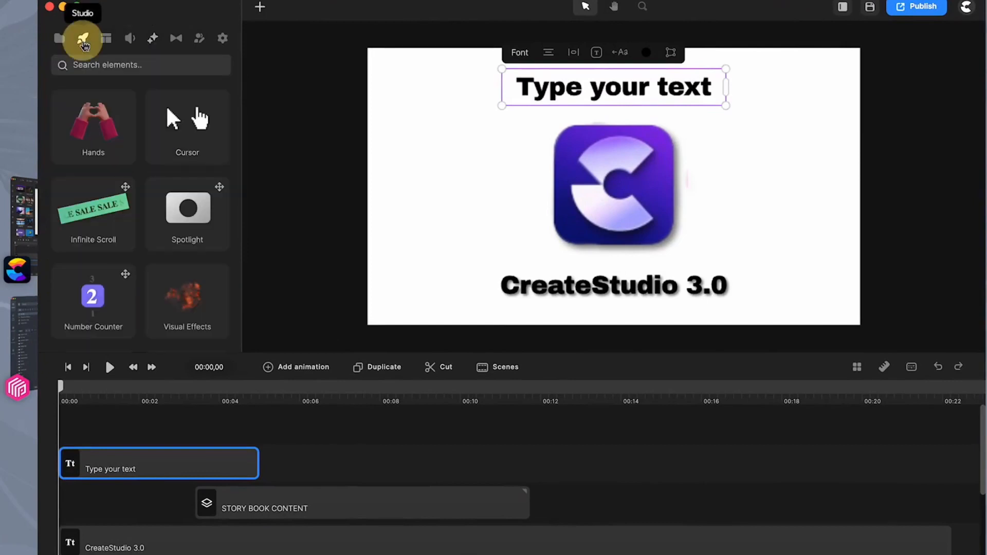
pyautogui.scroll(-3, 114, 123)
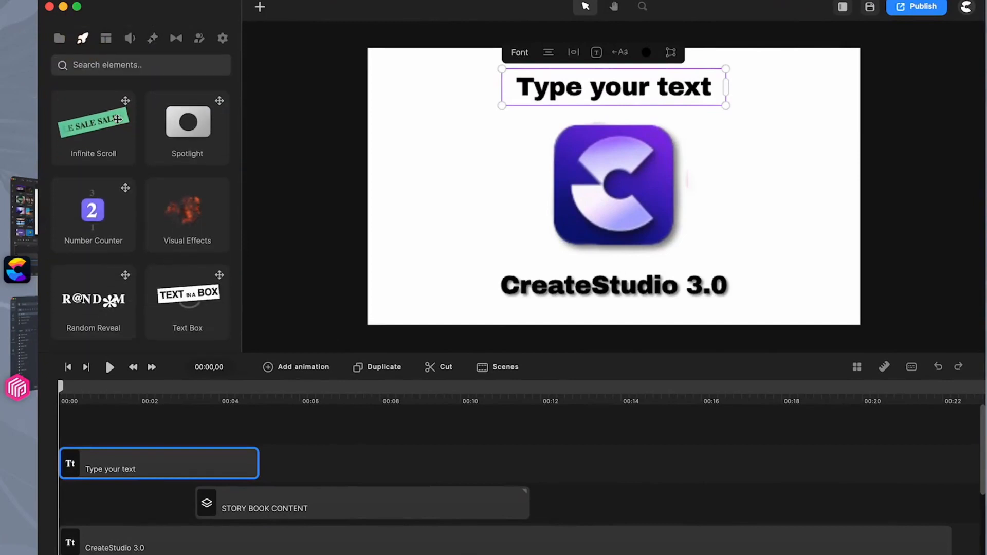
pyautogui.scroll(10, 118, 119)
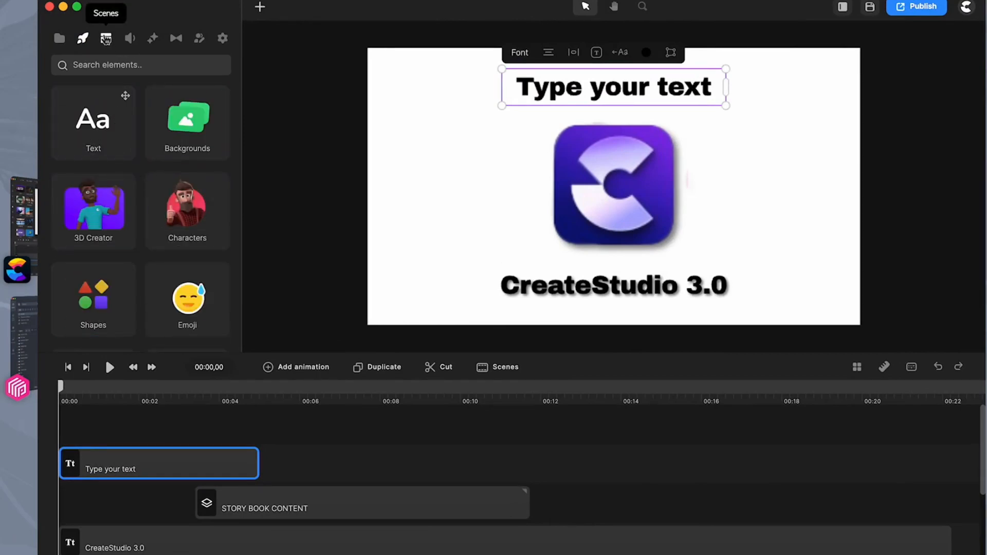
# Show the Scenes library, and compare it with the My Scenes collection in CreateStudio Pro
pyautogui.click(106, 40)
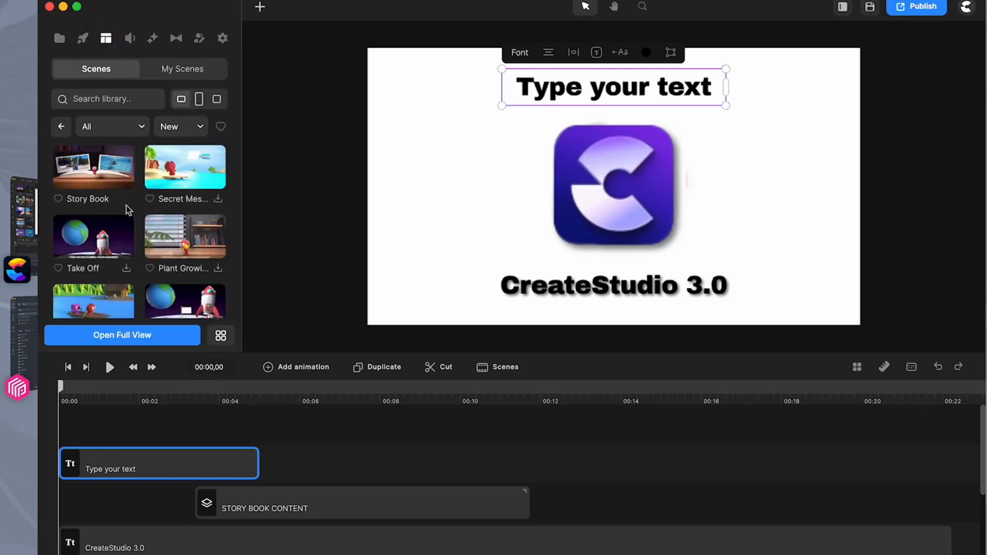
pyautogui.click(23, 238)
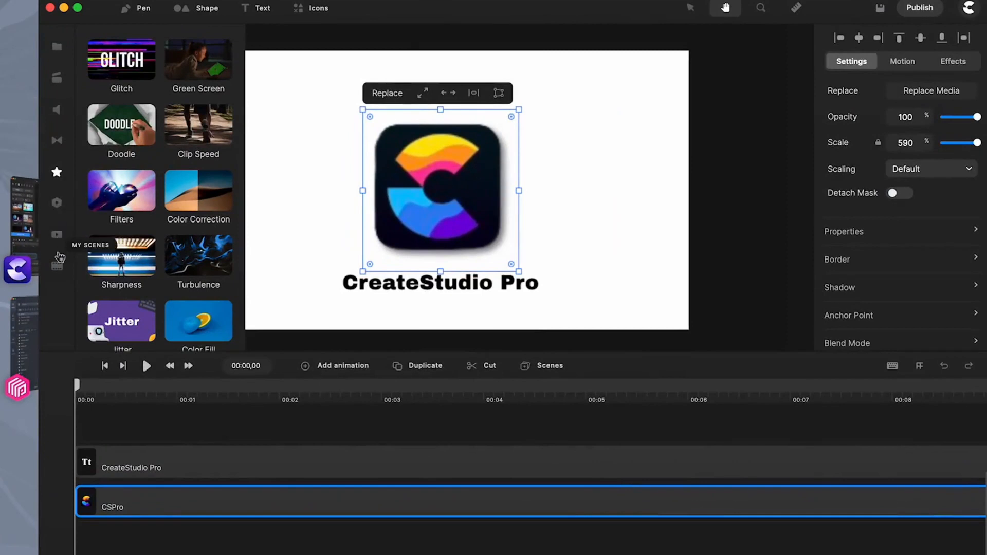
pyautogui.click(57, 241)
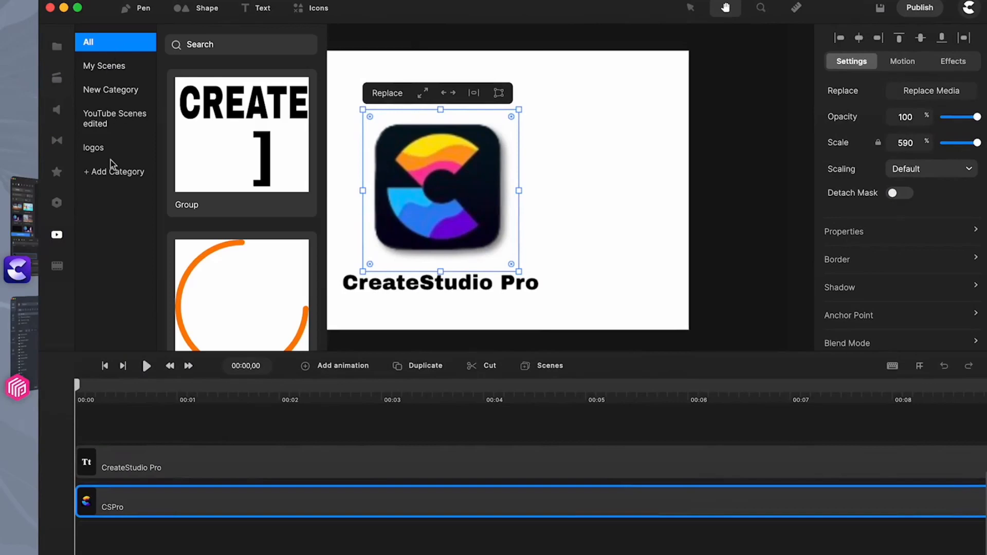
# In CreateStudio 3.0, view the saved My Scenes and return to the Scenes library
pyautogui.click(24, 225)
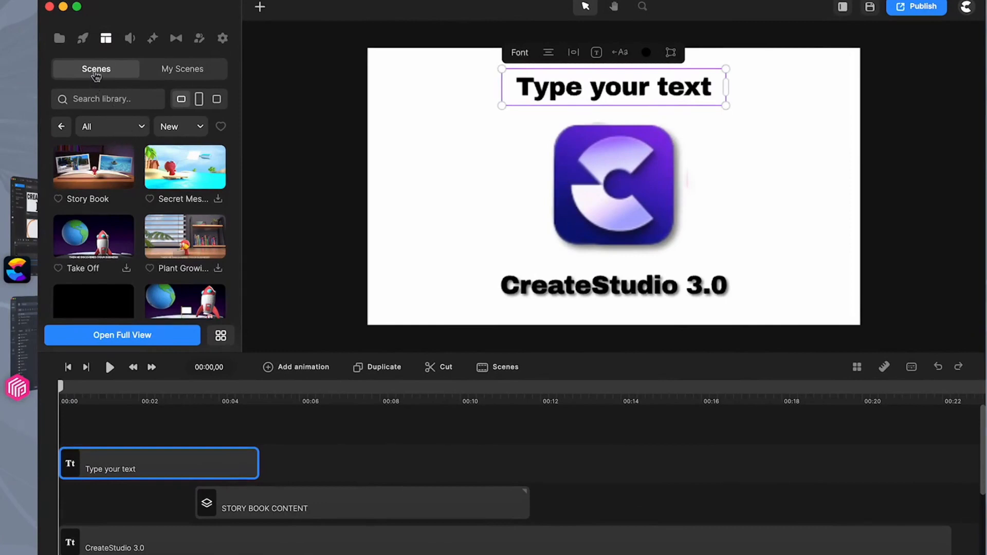
pyautogui.click(186, 71)
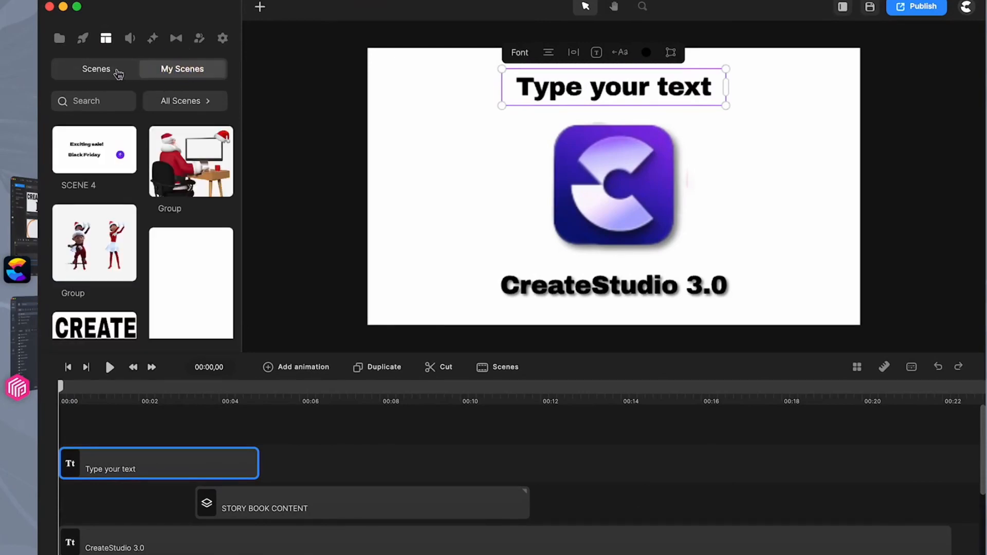
pyautogui.click(95, 70)
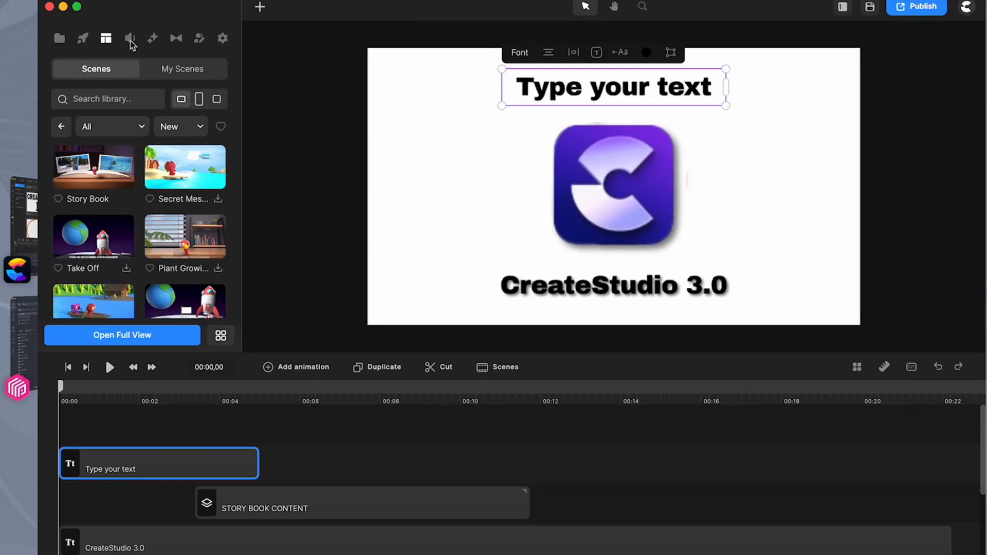
# View the available Transitions, and compare them with the Transitions in CreateStudio Pro
pyautogui.click(153, 39)
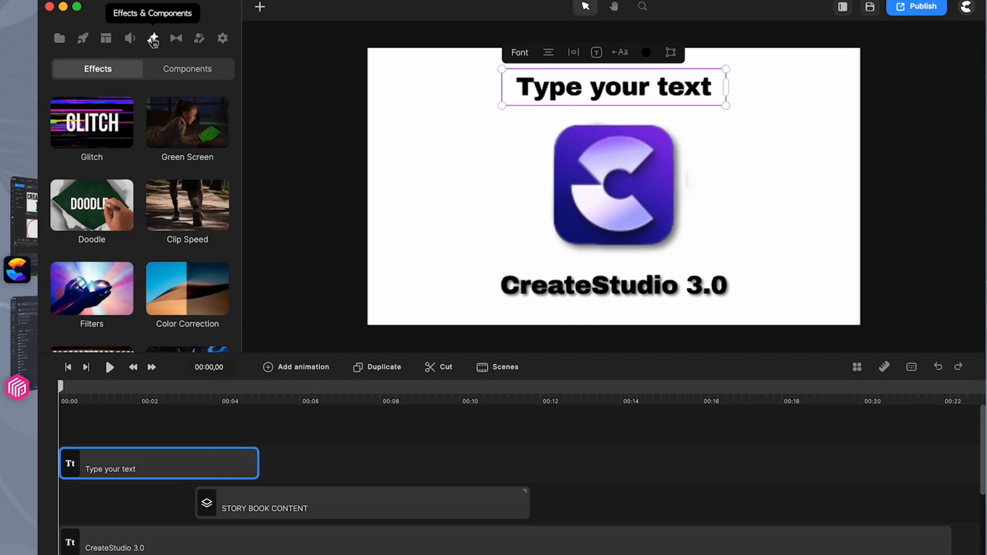
pyautogui.click(176, 38)
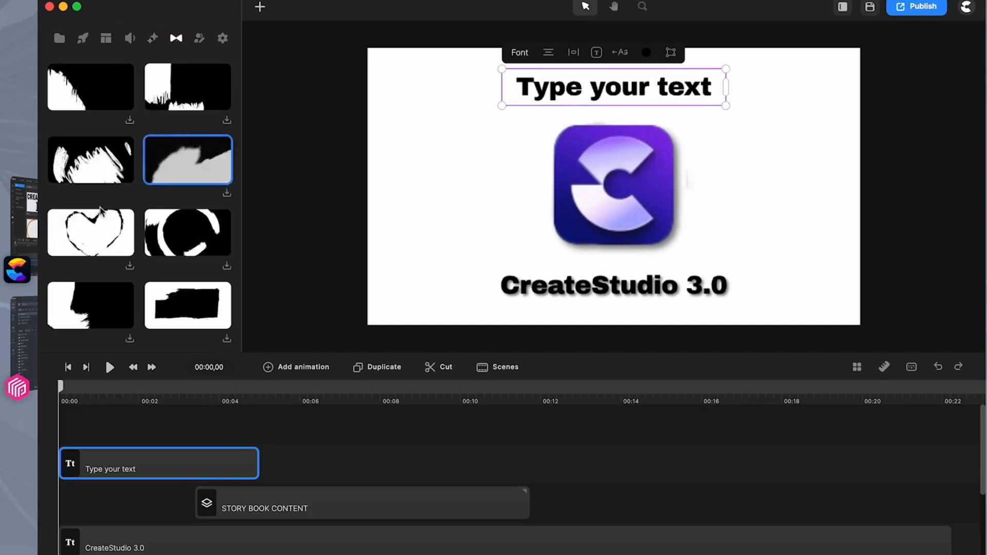
pyautogui.click(24, 228)
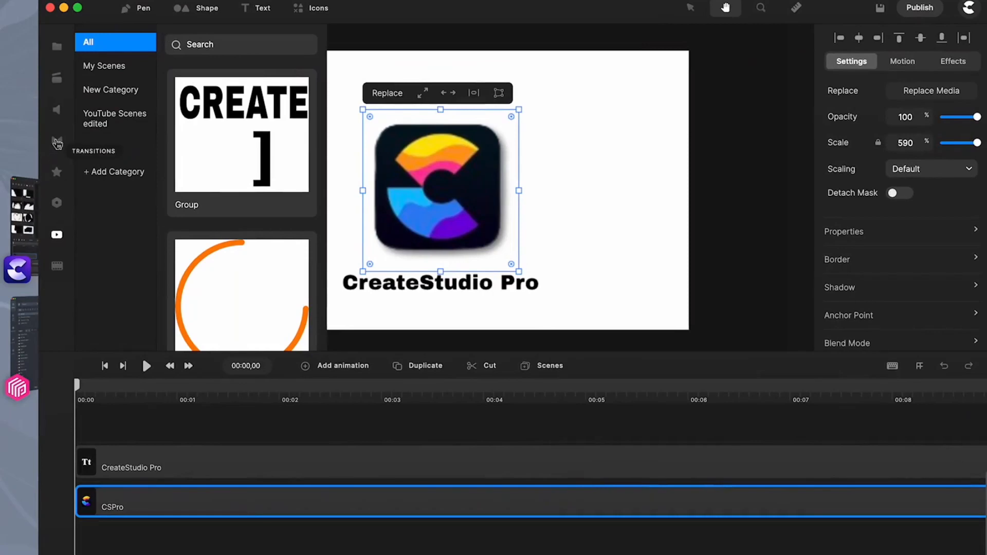
pyautogui.click(57, 144)
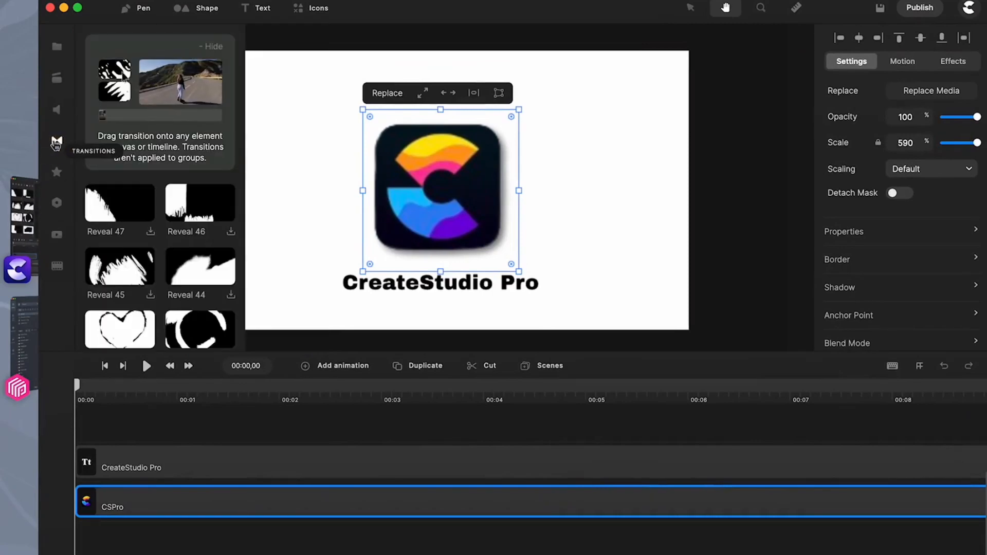
# In CreateStudio 3.0, view the 3D Creator characters directly and again by way of the Studio elements
pyautogui.click(24, 233)
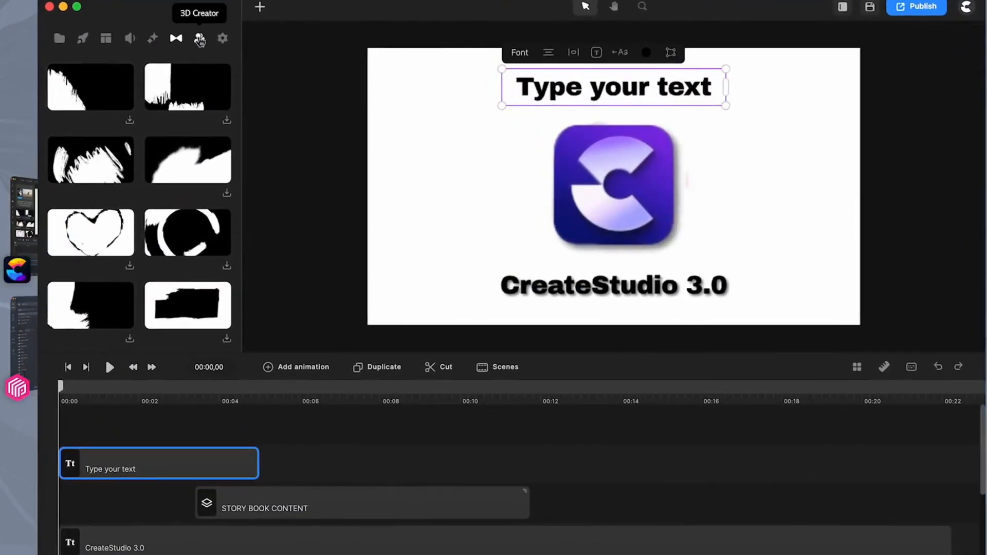
pyautogui.click(199, 40)
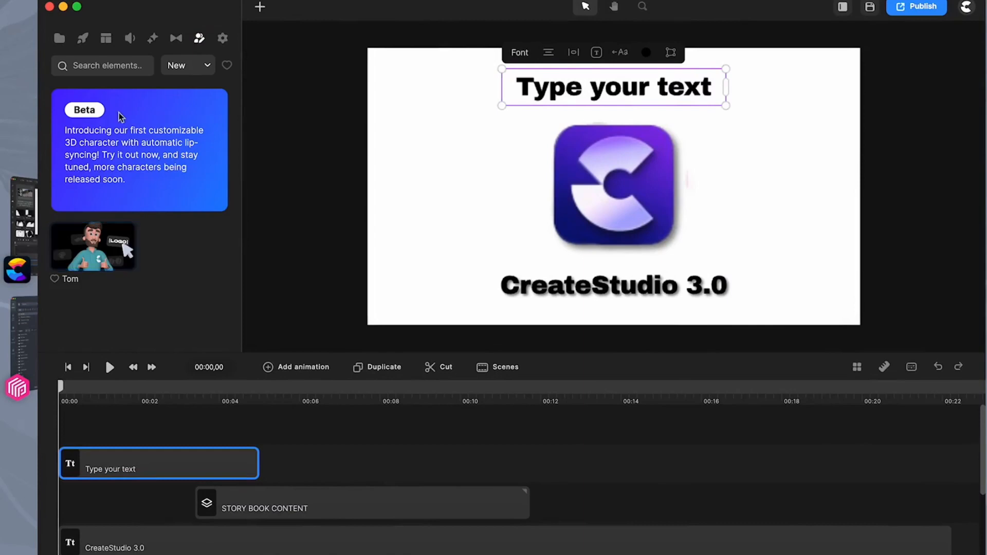
pyautogui.click(82, 39)
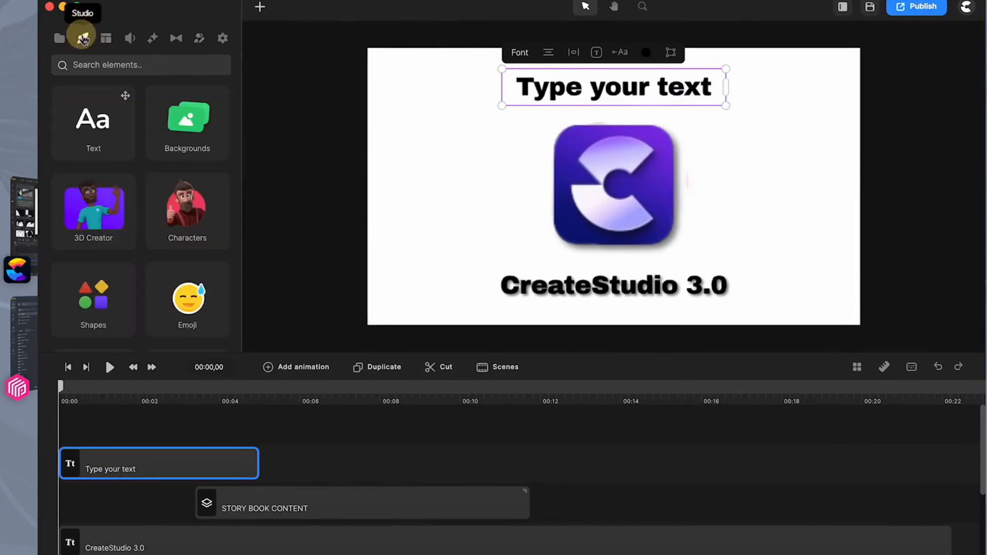
pyautogui.click(102, 226)
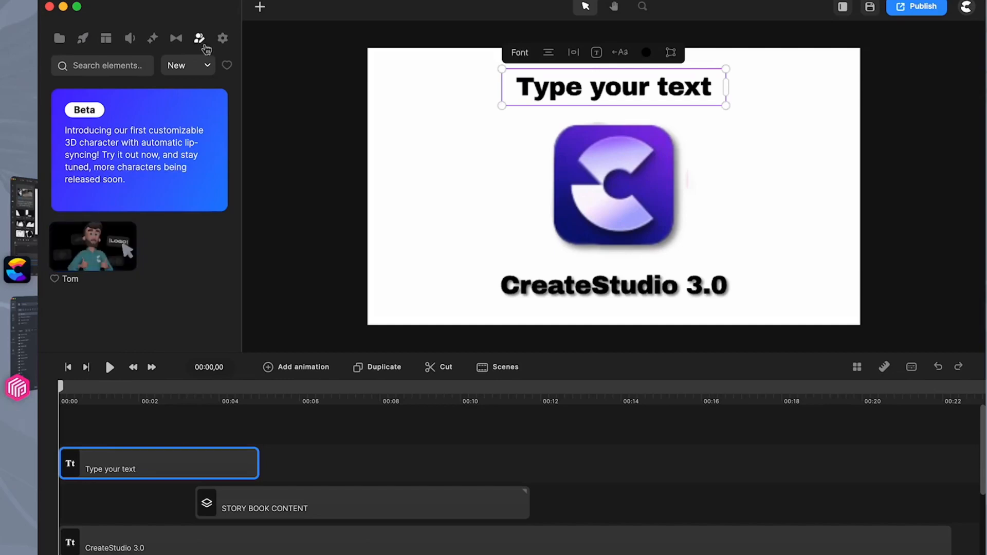
# View the Settings of the "Type your text" element and of the CS3 logo image
pyautogui.click(223, 39)
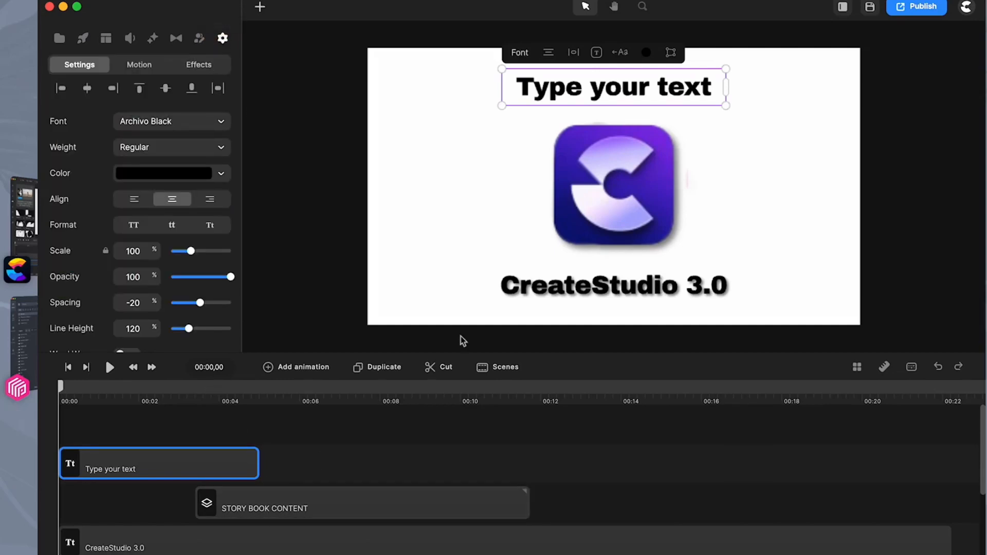
pyautogui.click(602, 216)
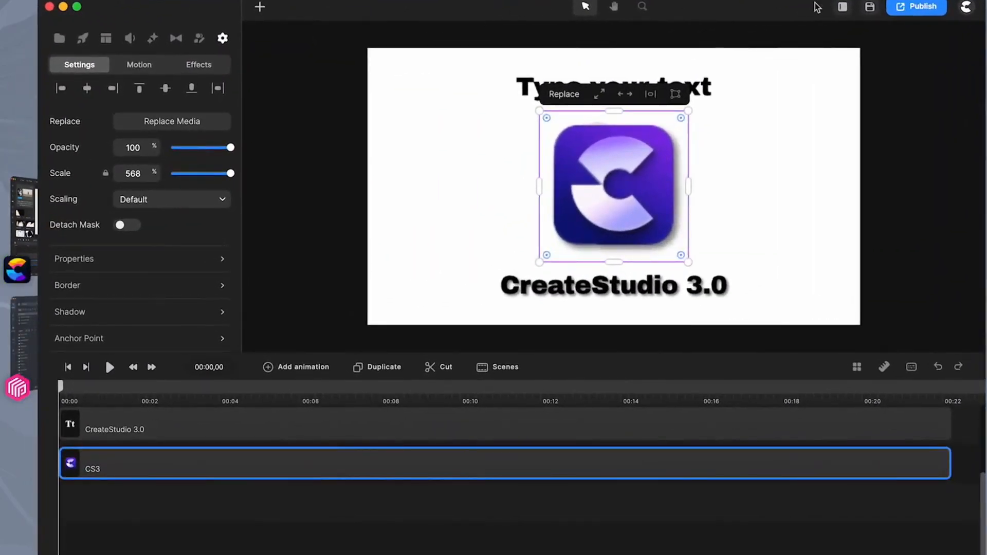
# Try the Left & Right Panels interface layout, and set the layout back to Minimal
pyautogui.click(843, 7)
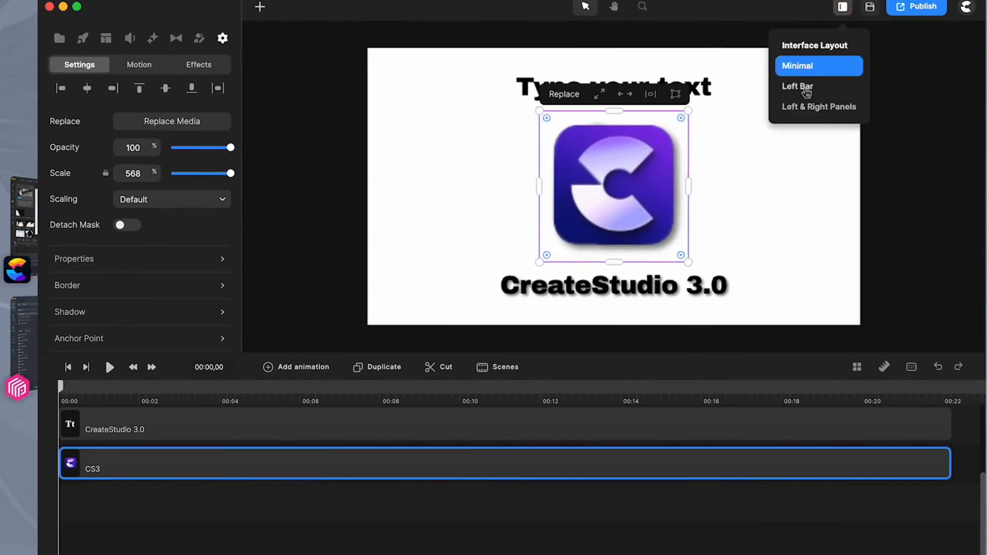
pyautogui.click(809, 107)
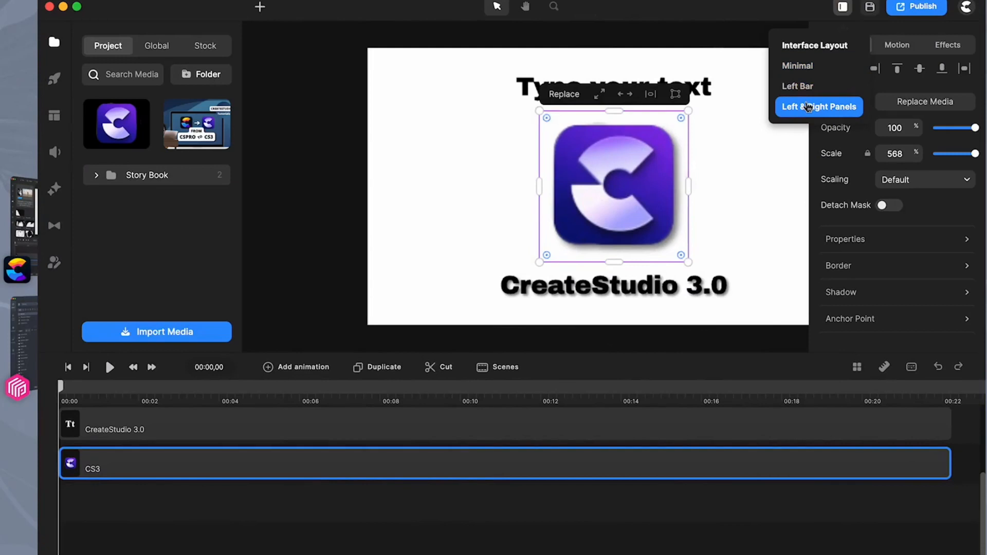
pyautogui.click(798, 67)
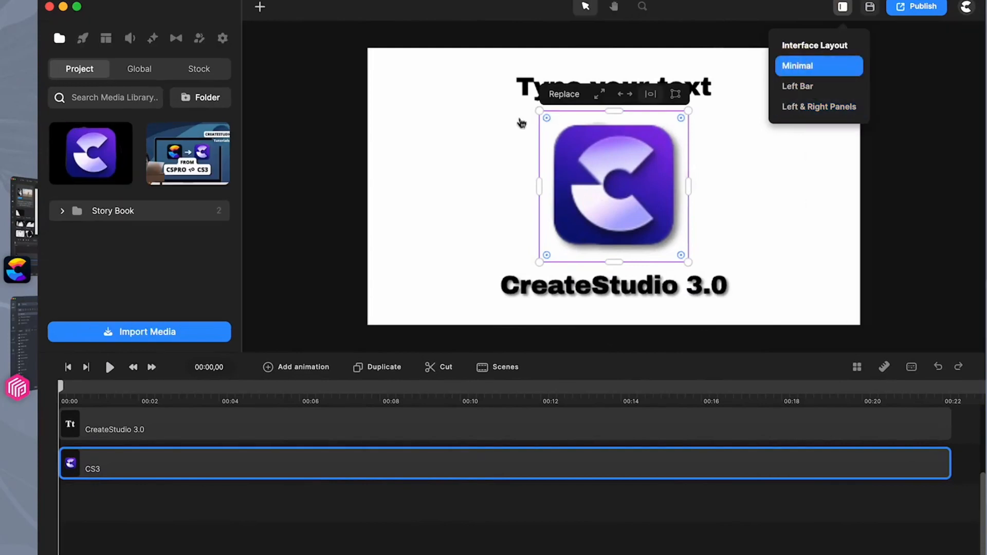